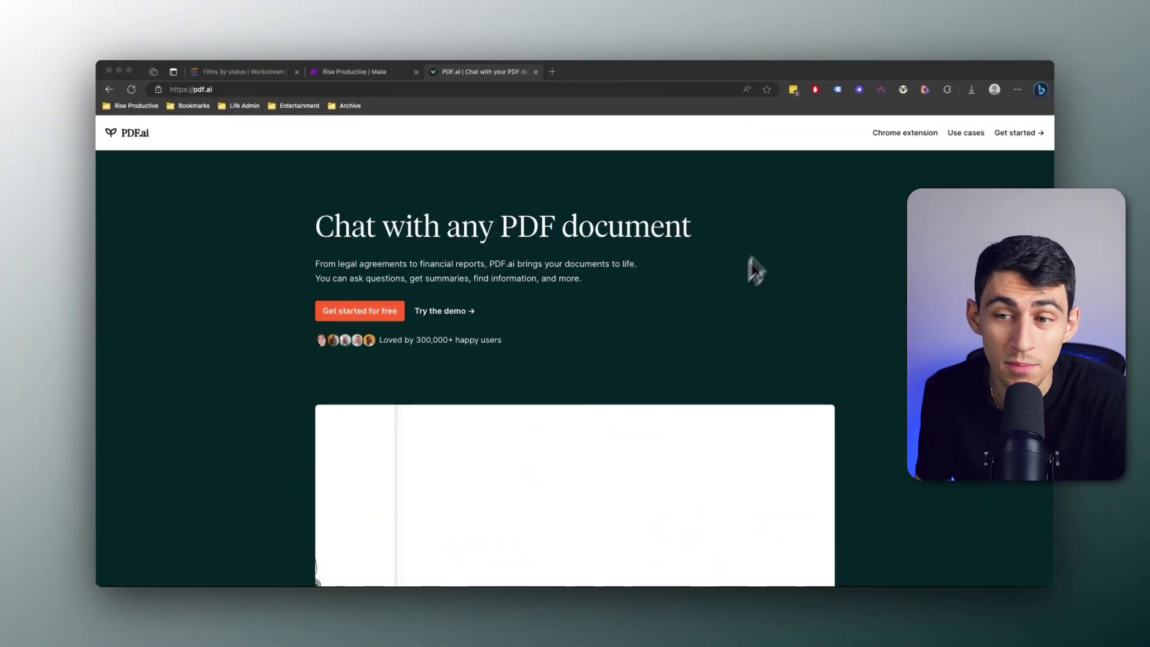
# Scroll through the pdf.ai 'Chat with any PDF' homepage demo.
pyautogui.scroll(-1, 575, 225)
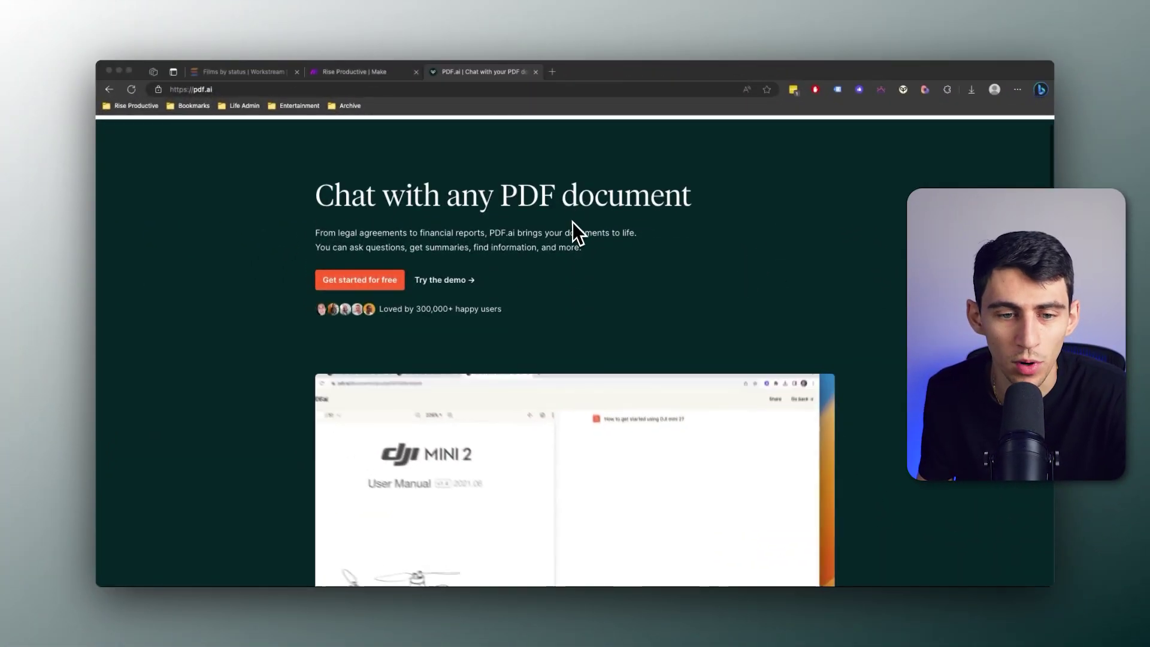
pyautogui.scroll(-6, 515, 251)
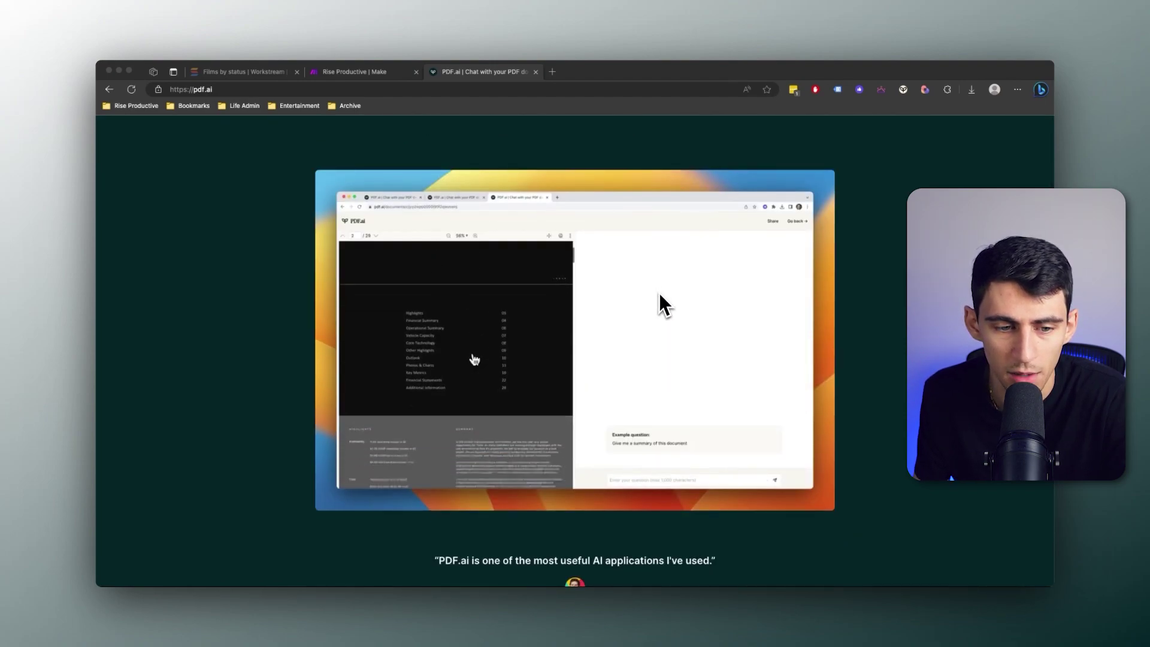
pyautogui.scroll(-1, 656, 293)
pyautogui.scroll(8, 652, 306)
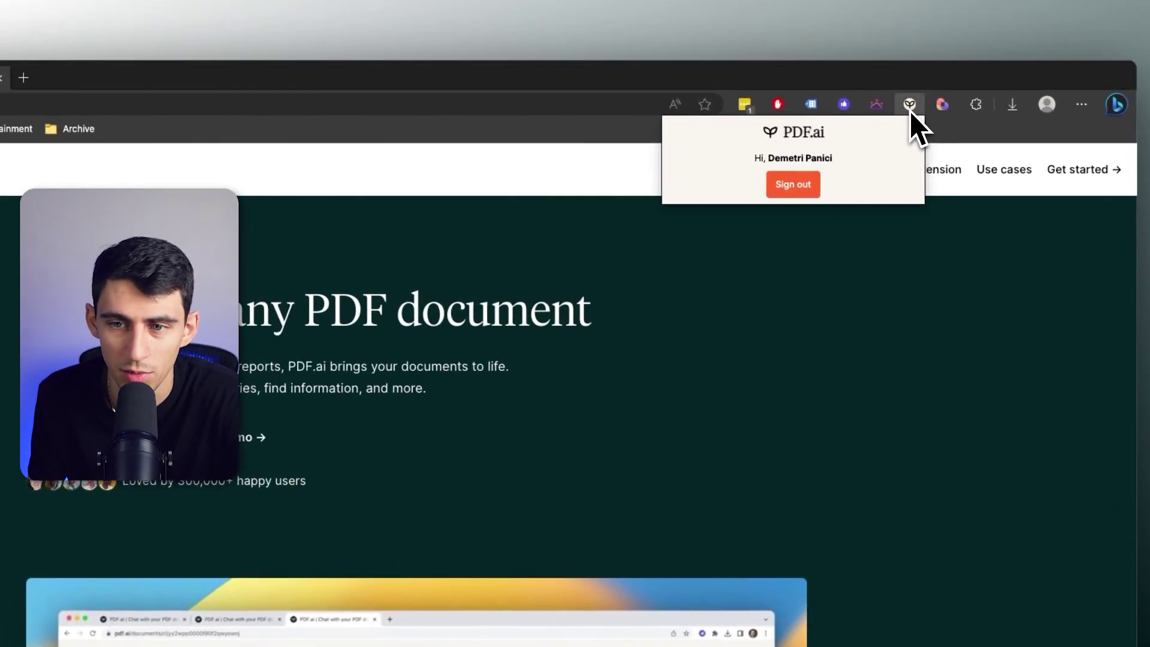
# Search 'pdf.ai chrome', view the PDF.ai – Ultimate ChatPDF store listing, then return to the PDF.ai homepage.
pyautogui.click(23, 77)
pyautogui.write('pdf.ai chrome')
pyautogui.press('Return')
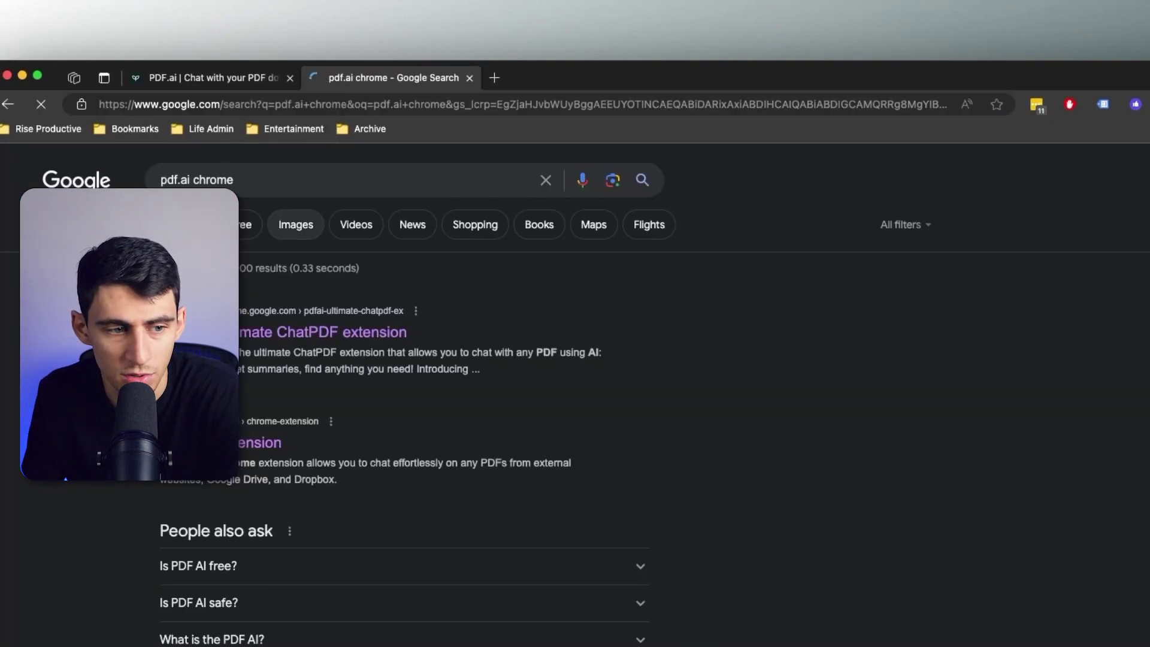
pyautogui.click(255, 334)
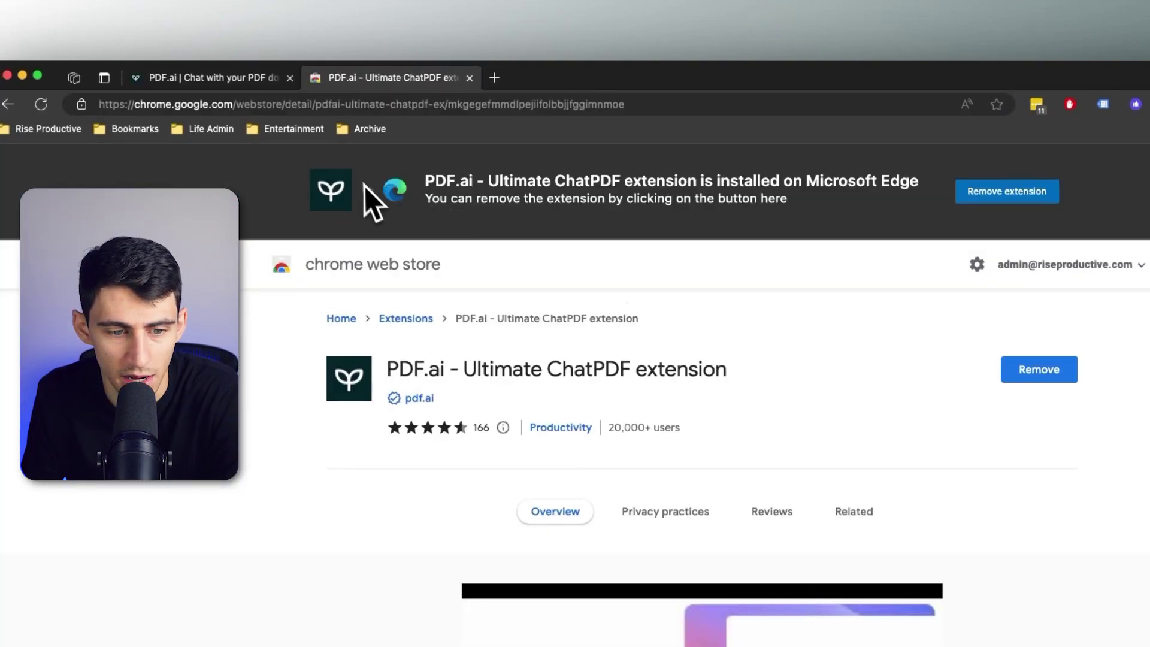
pyautogui.scroll(-4, 677, 527)
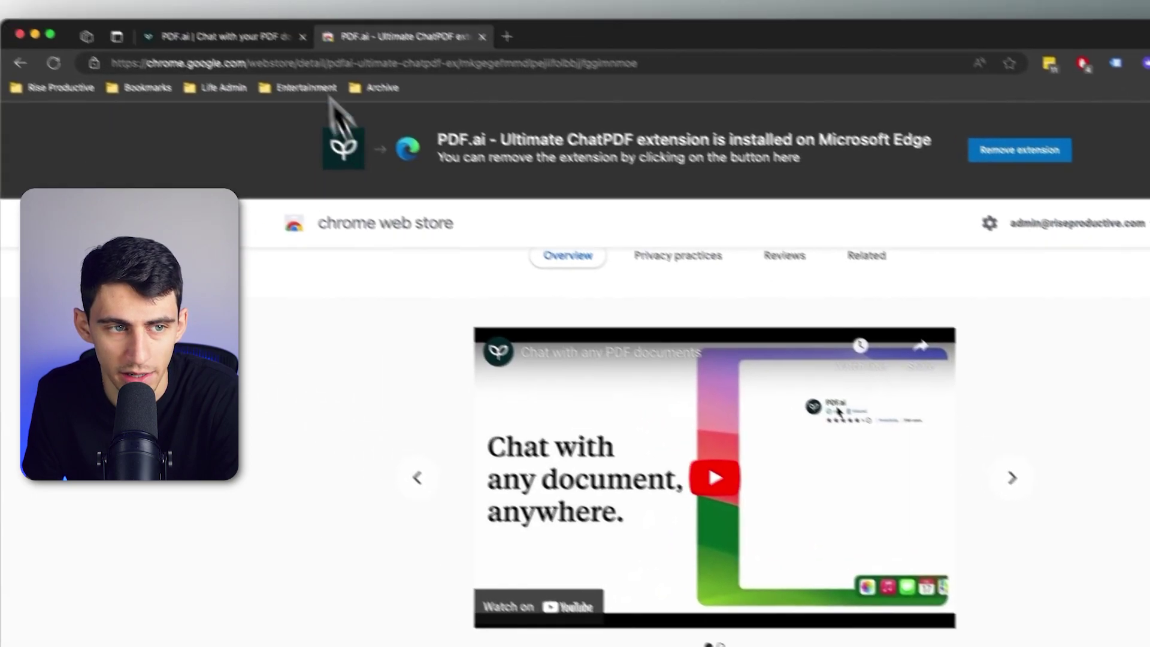
pyautogui.click(301, 76)
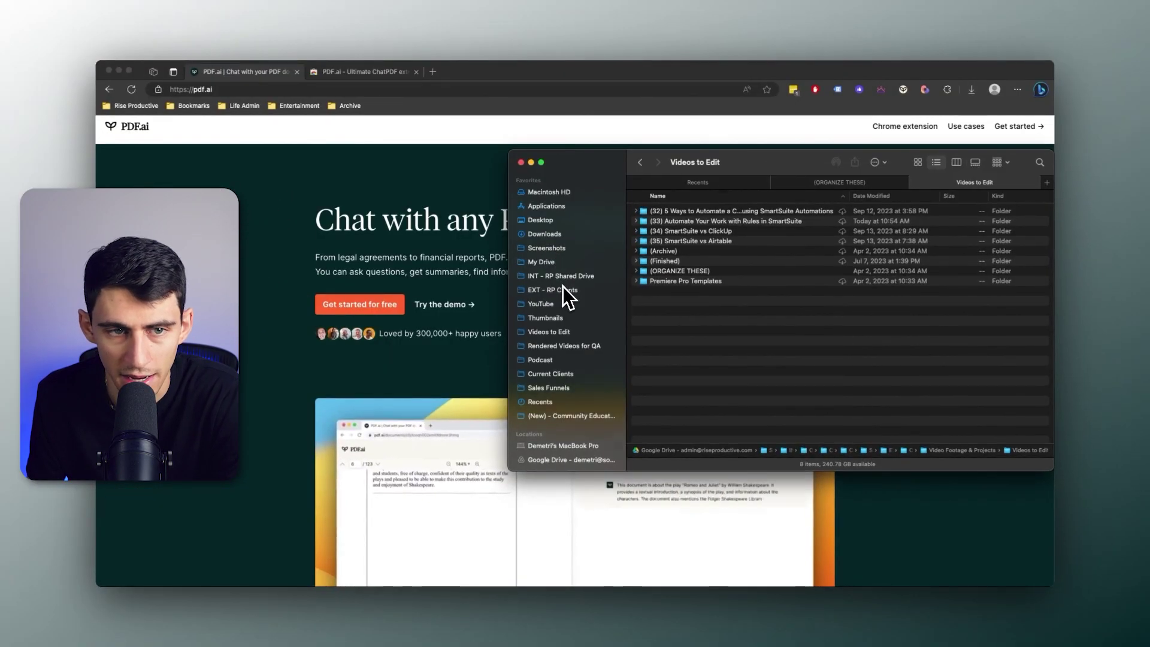
# Open the local '10 Steps to Saving Time and Doing More' PDF in Edge and scroll to its Introduction.
pyautogui.doubleClick(710, 280)
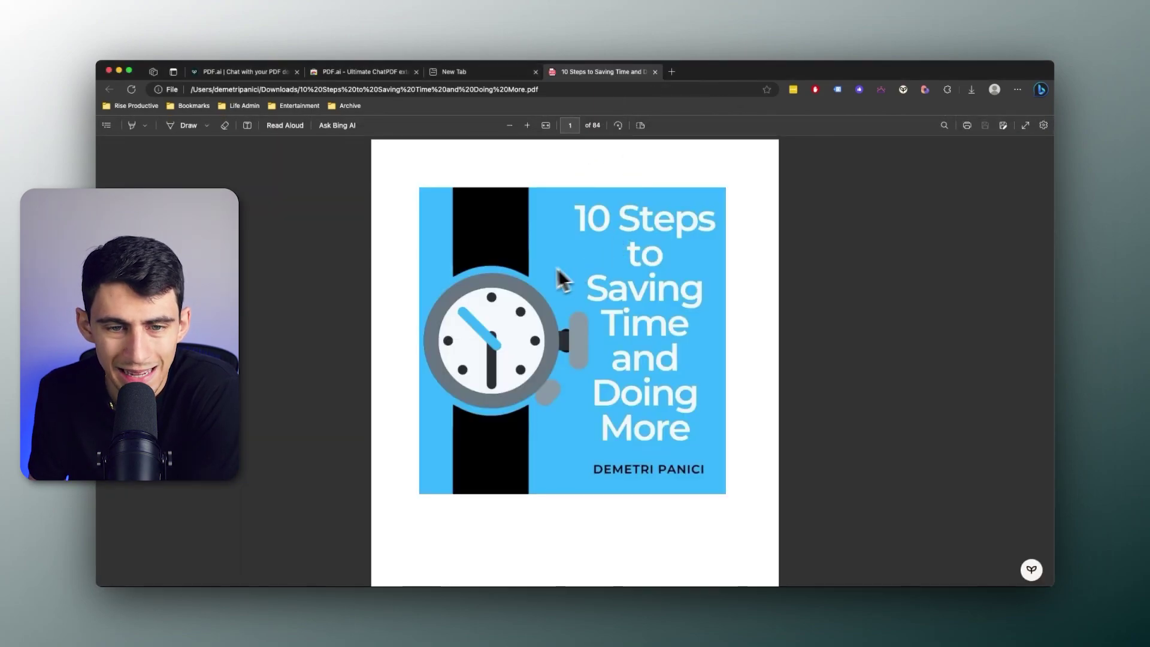
pyautogui.scroll(-15, 640, 226)
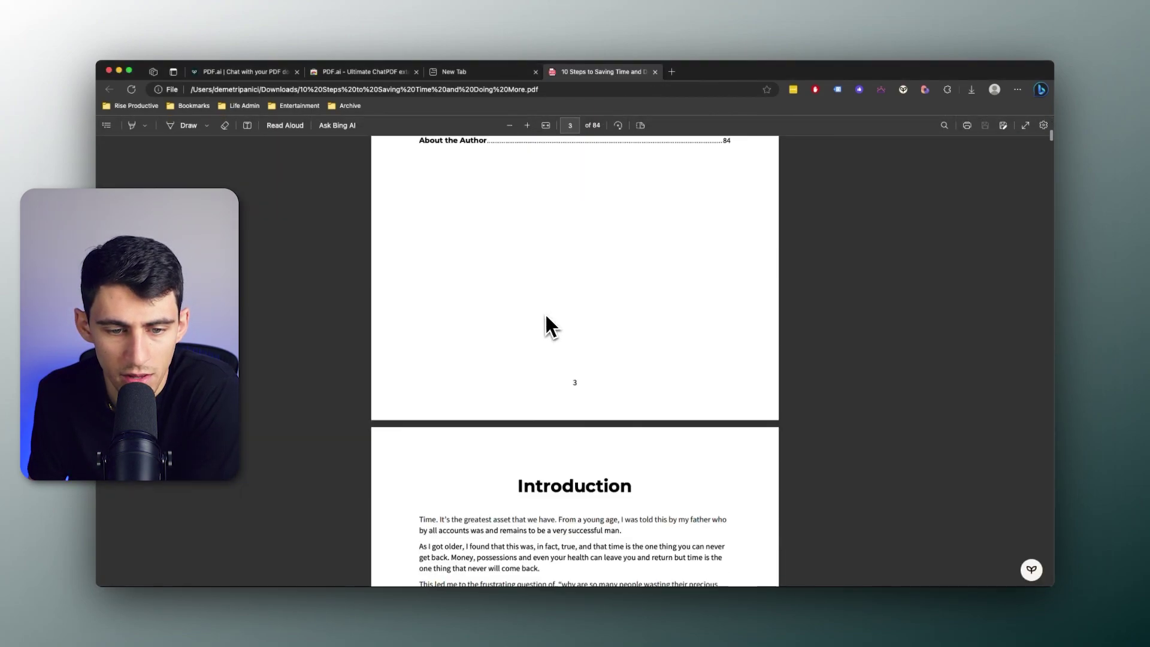
pyautogui.scroll(-4, 530, 364)
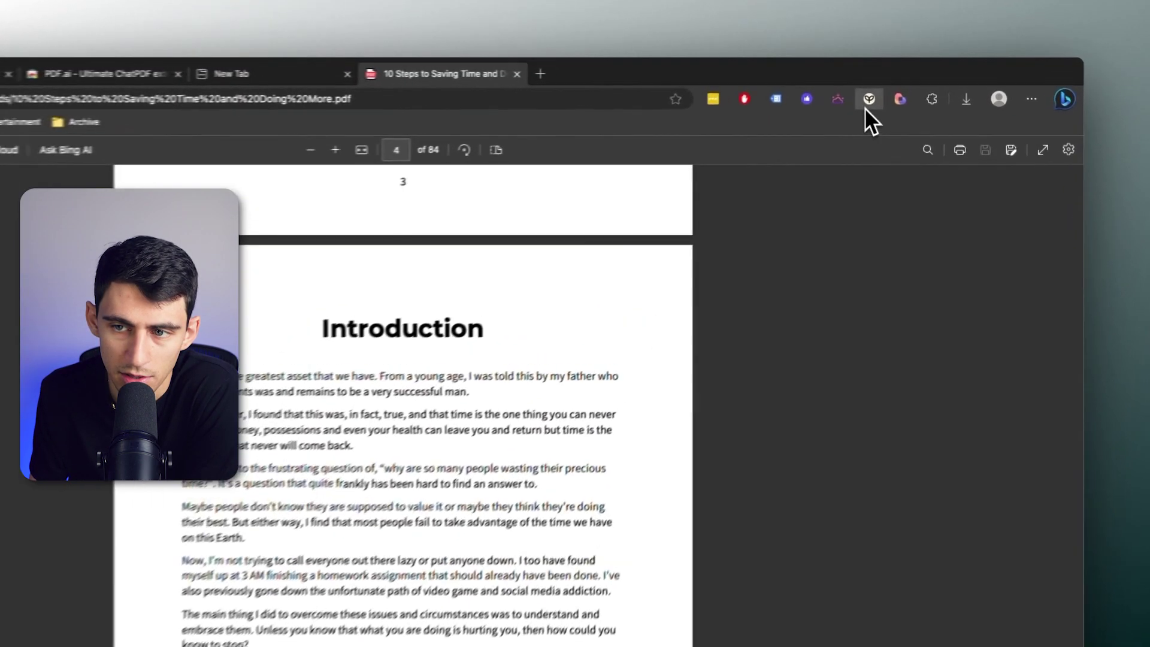
# Check the PDF.ai account panel, then start a chat on the open PDF and confirm processing.
pyautogui.click(902, 91)
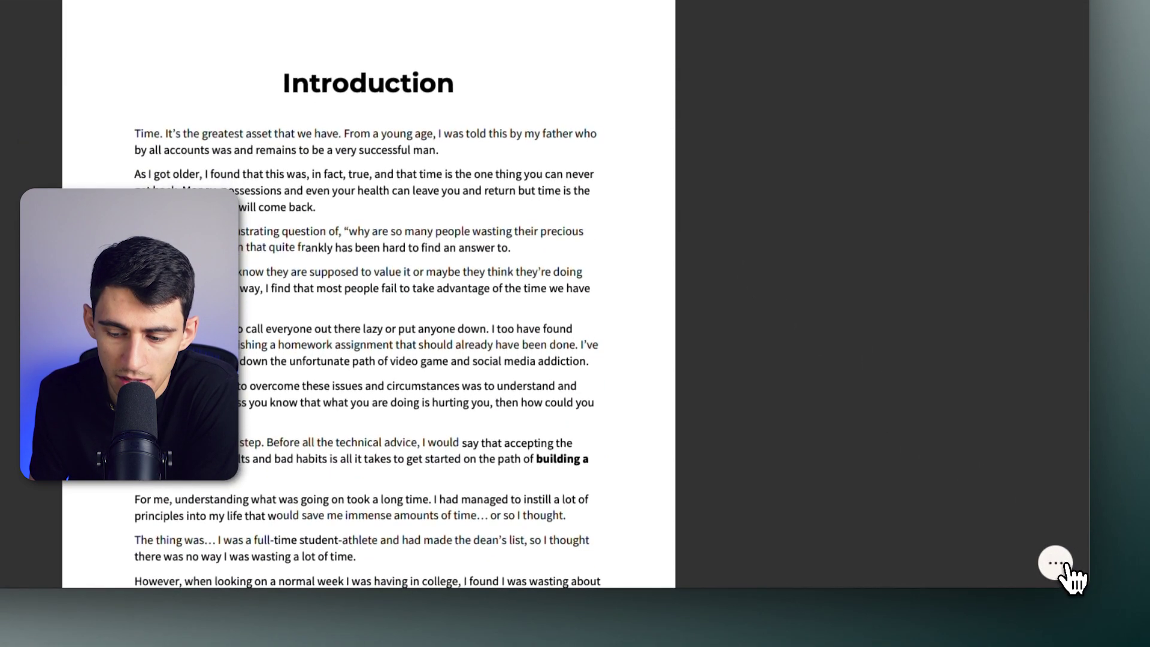
pyautogui.click(1055, 561)
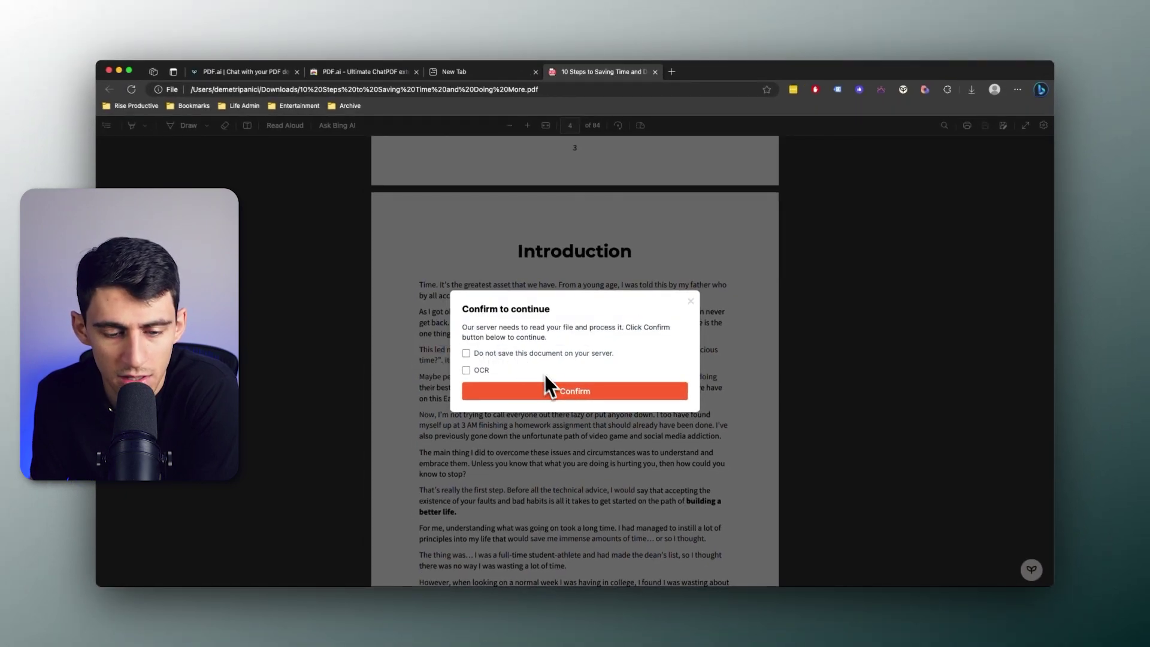
pyautogui.click(560, 392)
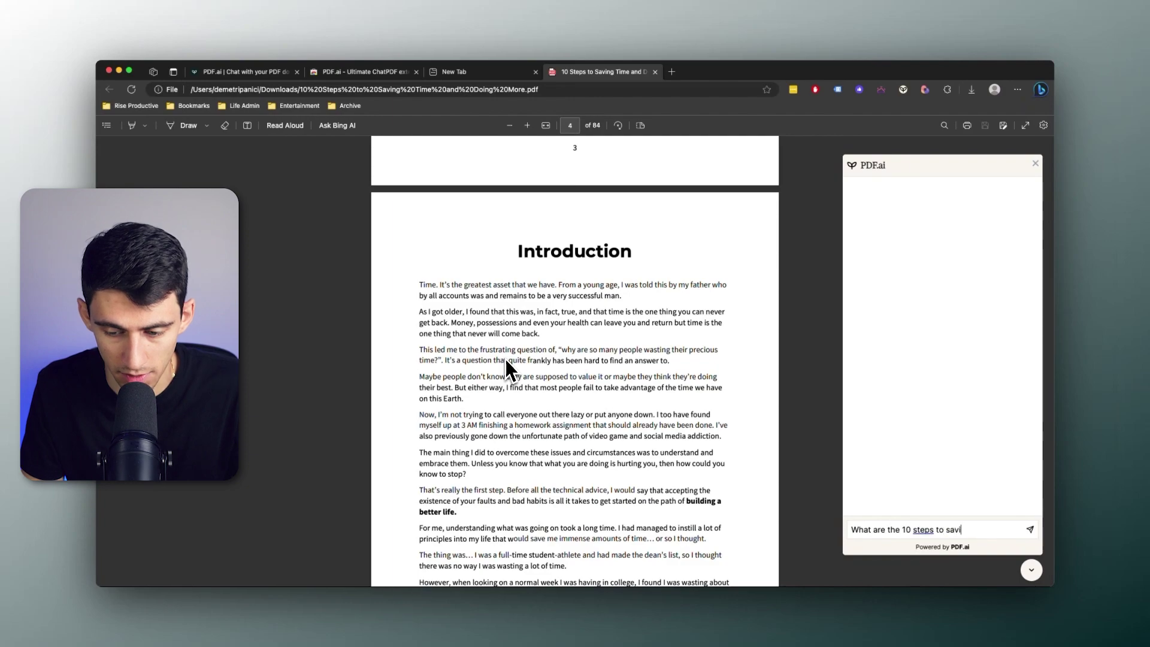
# Ask 'What are the 10 steps to saving time and doing more?' and compare the answer with the PDF.
pyautogui.write('ore?')
pyautogui.press('Return')
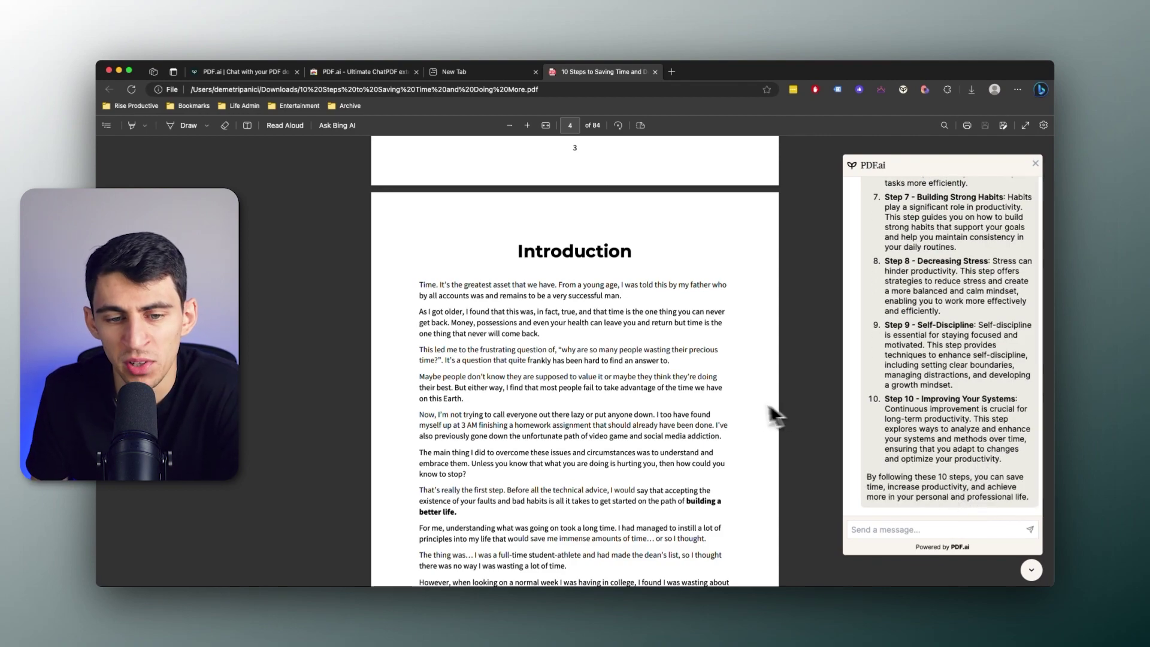
pyautogui.scroll(10, 585, 295)
pyautogui.scroll(-9, 640, 294)
pyautogui.scroll(-2, 737, 383)
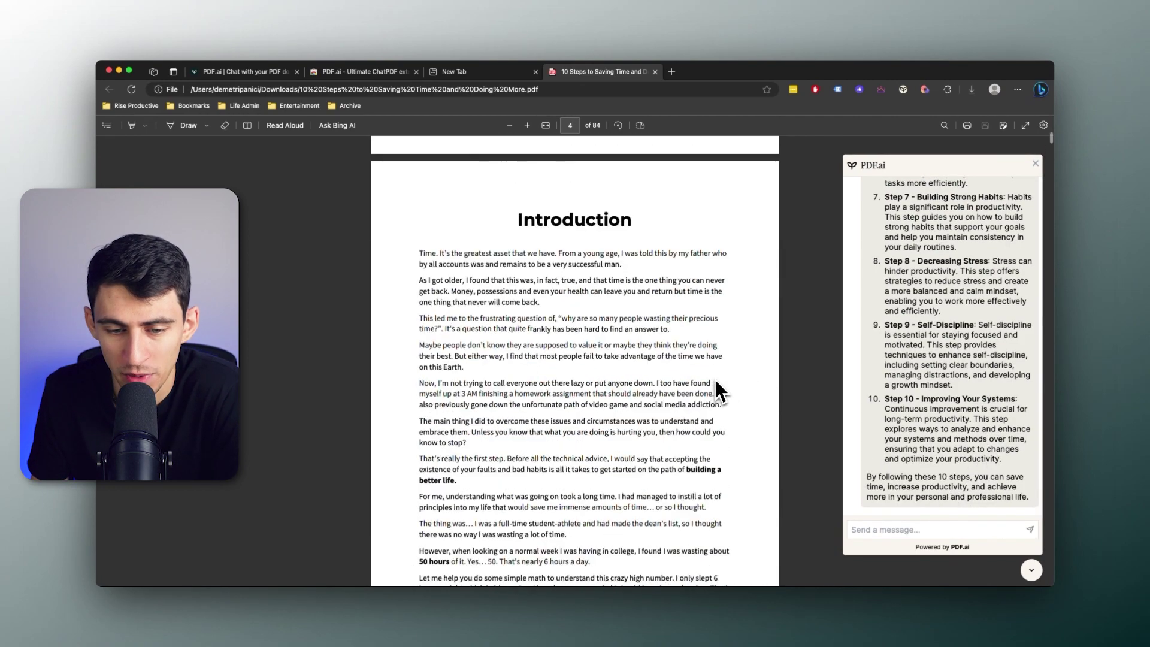
# Open the new 10 Steps PDF entry in PDF.ai Documents, then start a fresh tab.
pyautogui.click(282, 73)
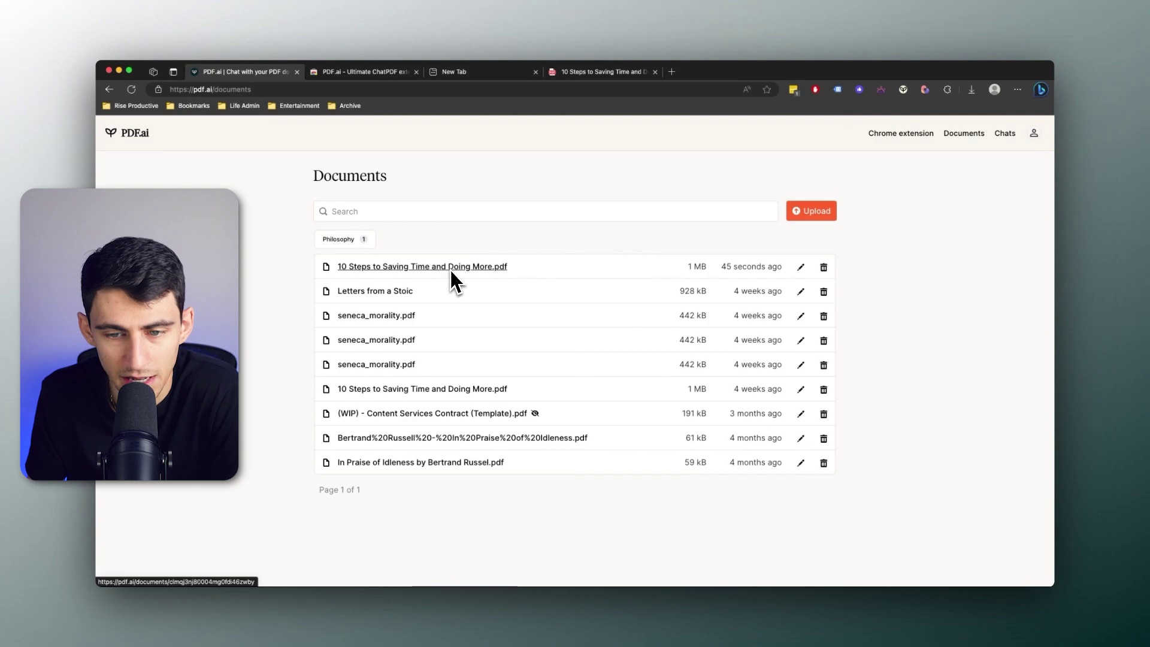
pyautogui.click(450, 271)
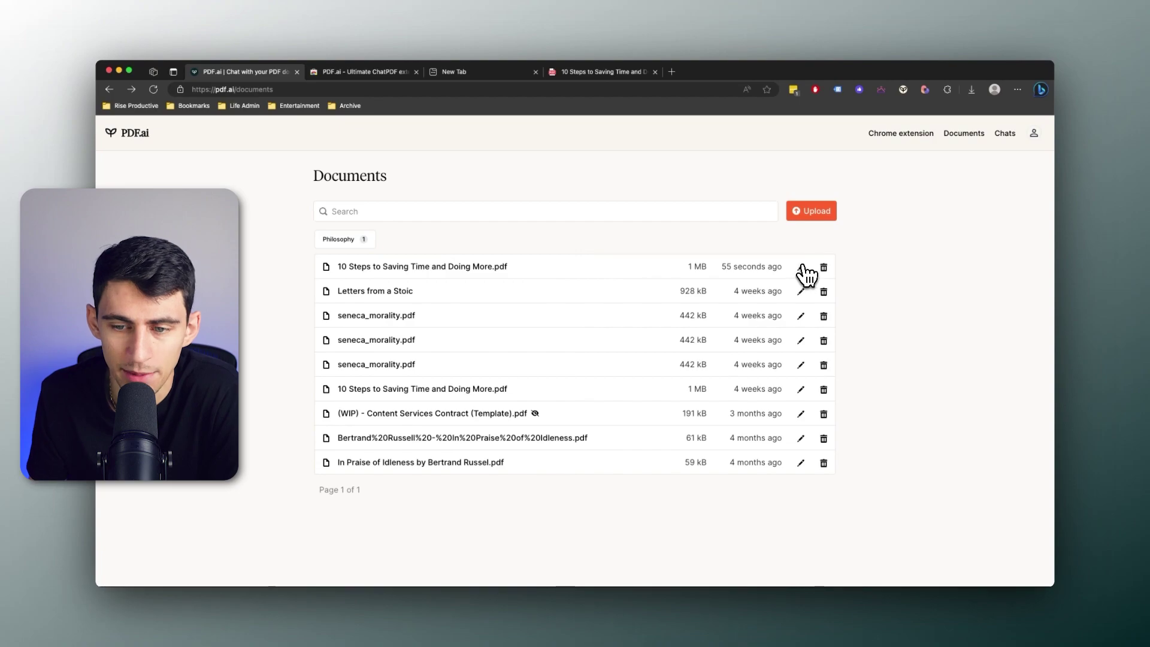
pyautogui.click(671, 71)
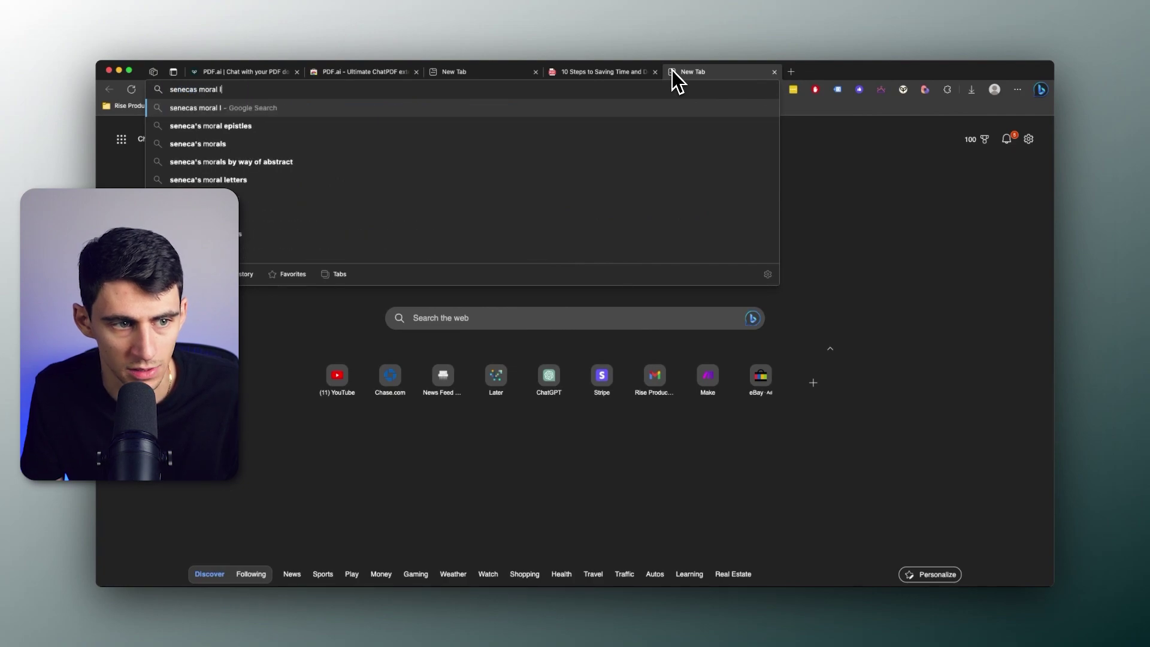
# Search 'senecas moral letters pdf' and open the Seneca-Letters.pdf result.
pyautogui.write('etters')
pyautogui.press('Return')
pyautogui.click(336, 141)
pyautogui.write('pdf')
pyautogui.press('Return')
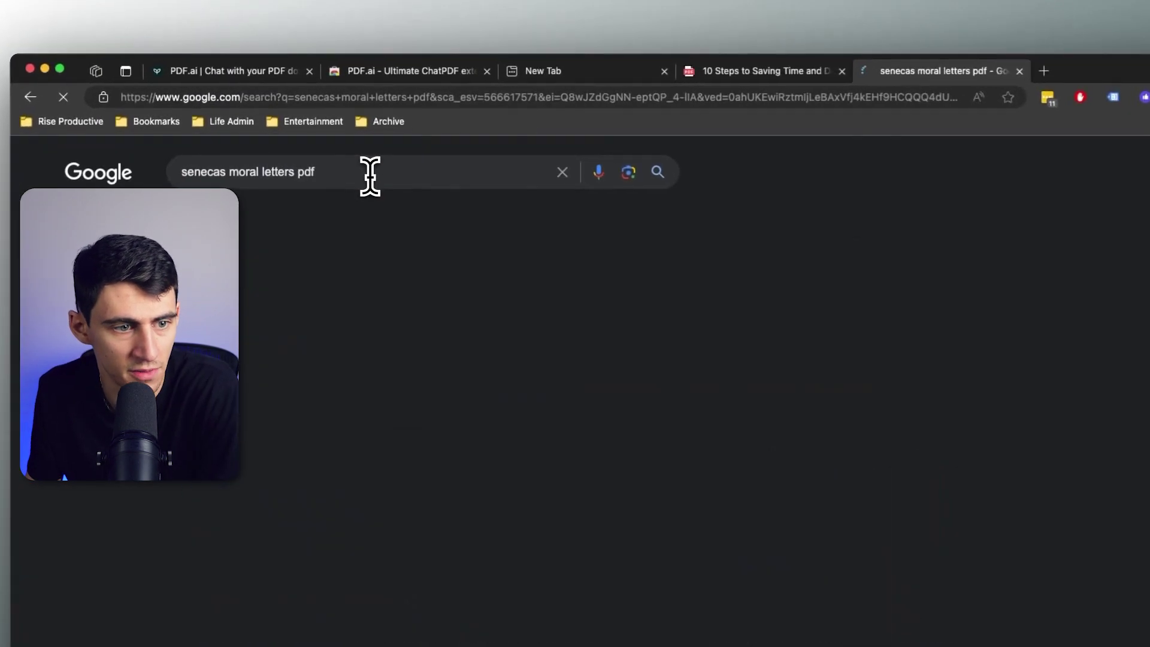
pyautogui.click(249, 348)
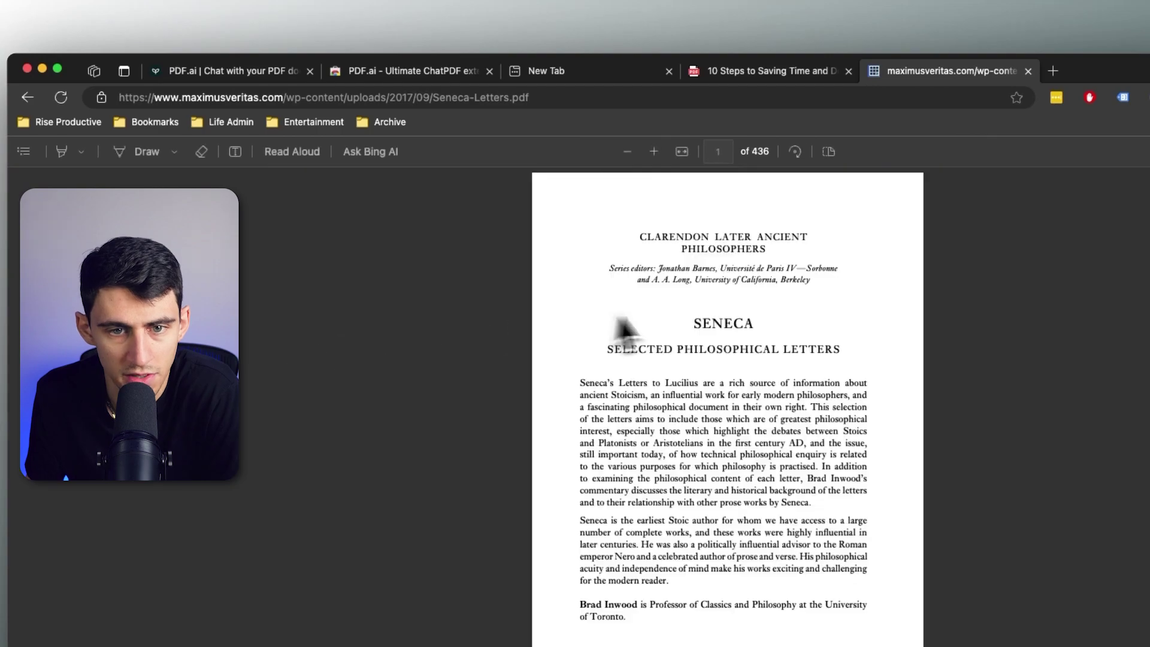
# Skim the Seneca PDF, then start a PDF.ai chat on it and confirm processing.
pyautogui.scroll(-15, 898, 503)
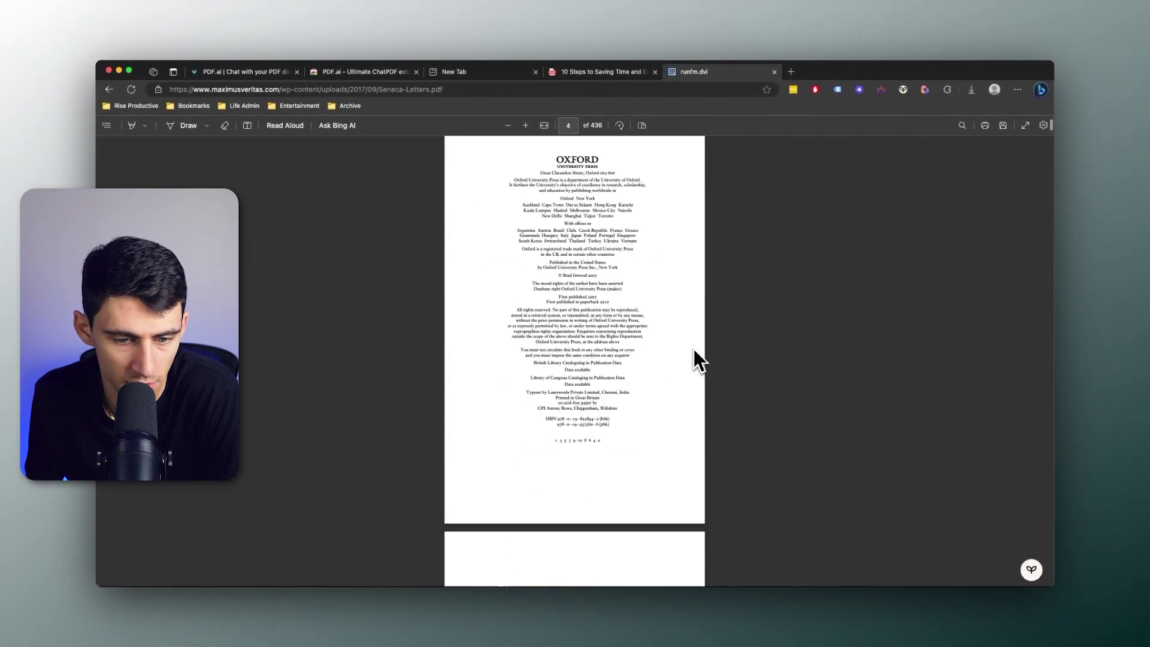
pyautogui.scroll(-10, 577, 326)
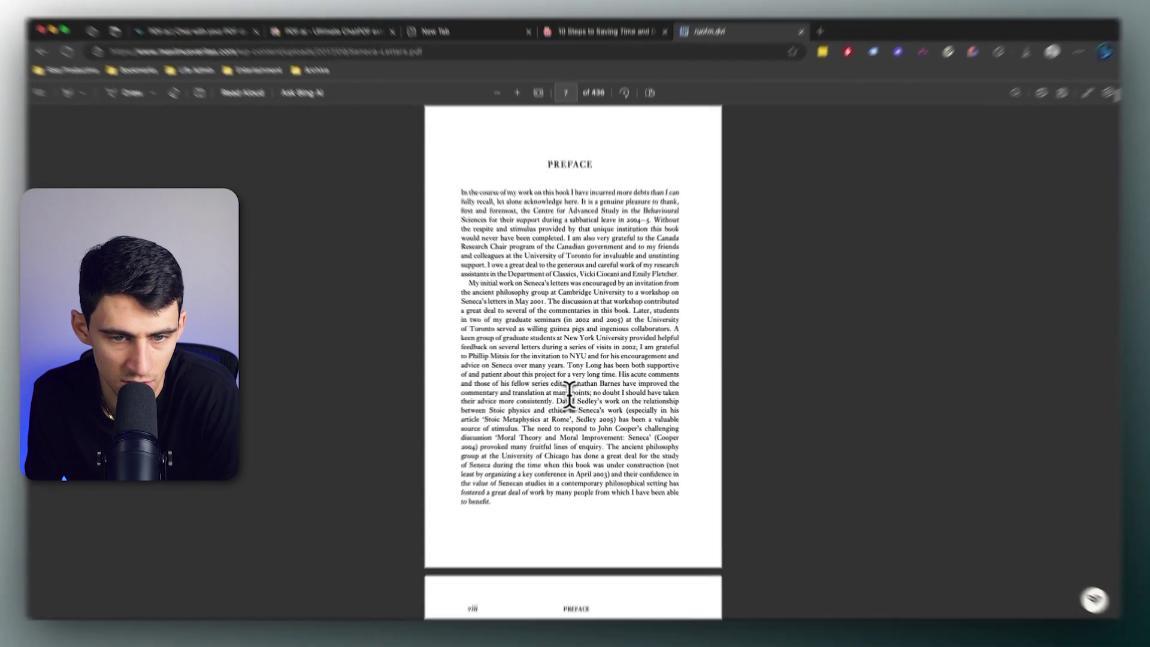
pyautogui.scroll(15, 570, 395)
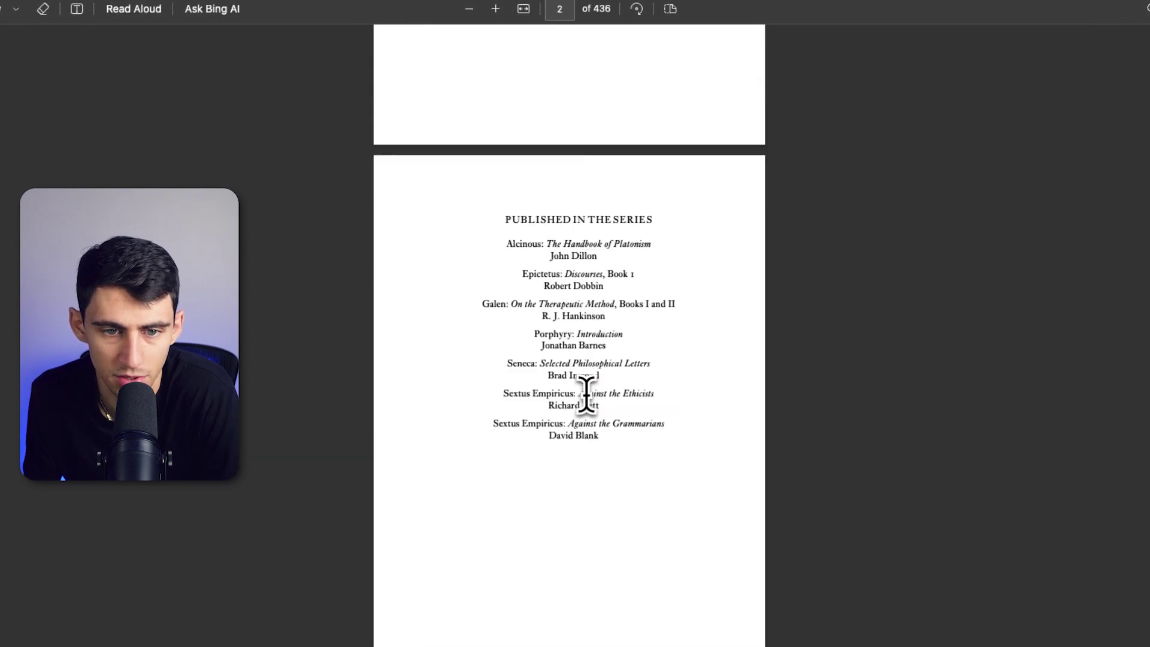
pyautogui.scroll(6, 586, 392)
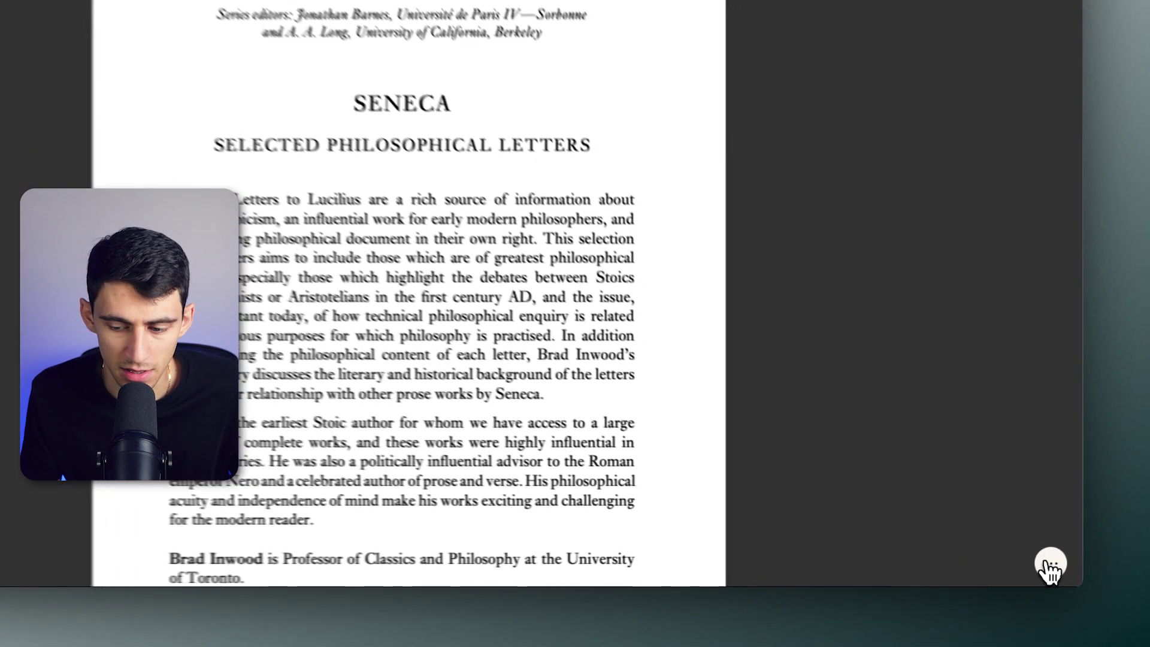
pyautogui.click(1050, 566)
pyautogui.click(410, 311)
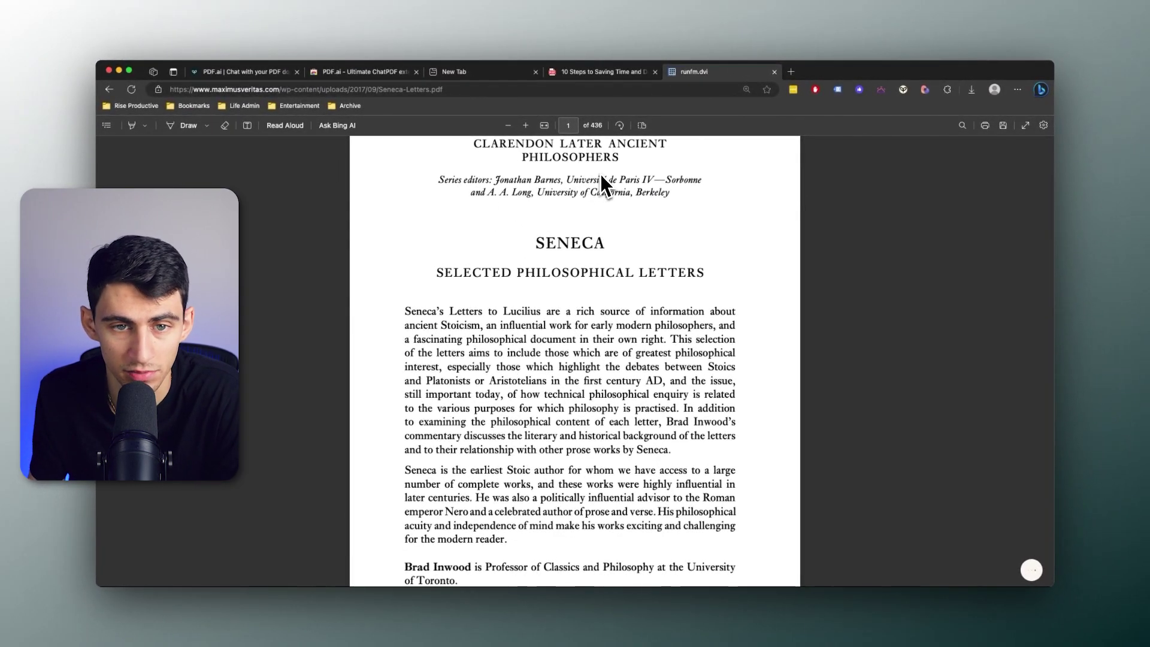
# Reload the PDF.ai Documents list and open the newly listed Seneca-Letters.pdf.
pyautogui.scroll(-3, 601, 180)
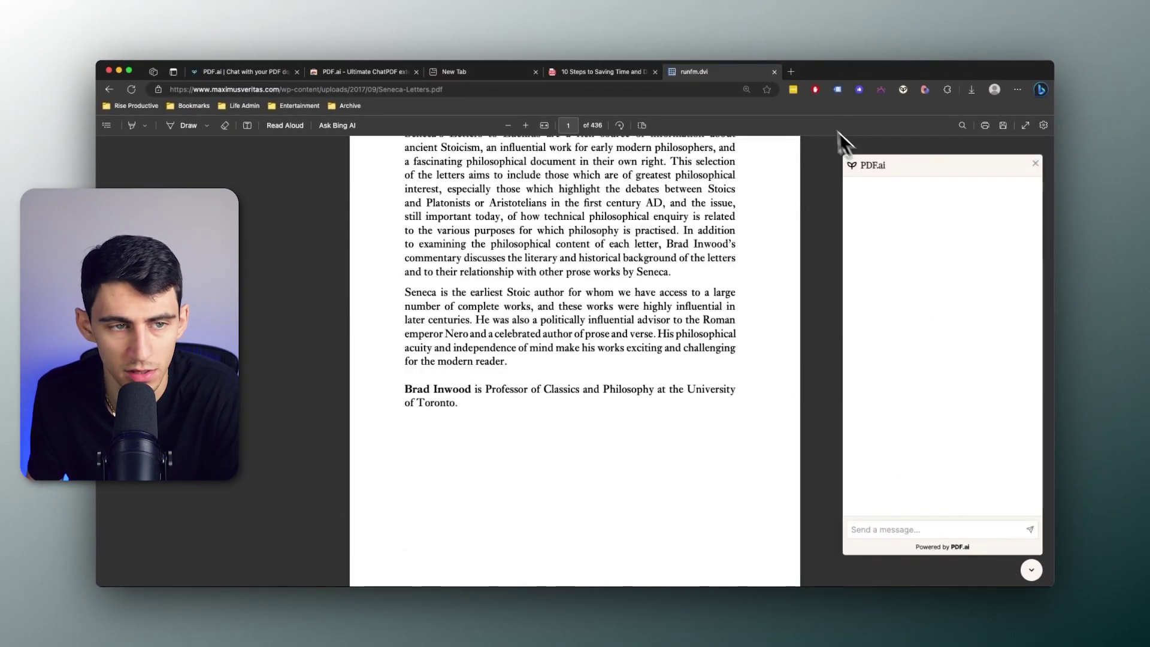
pyautogui.click(244, 71)
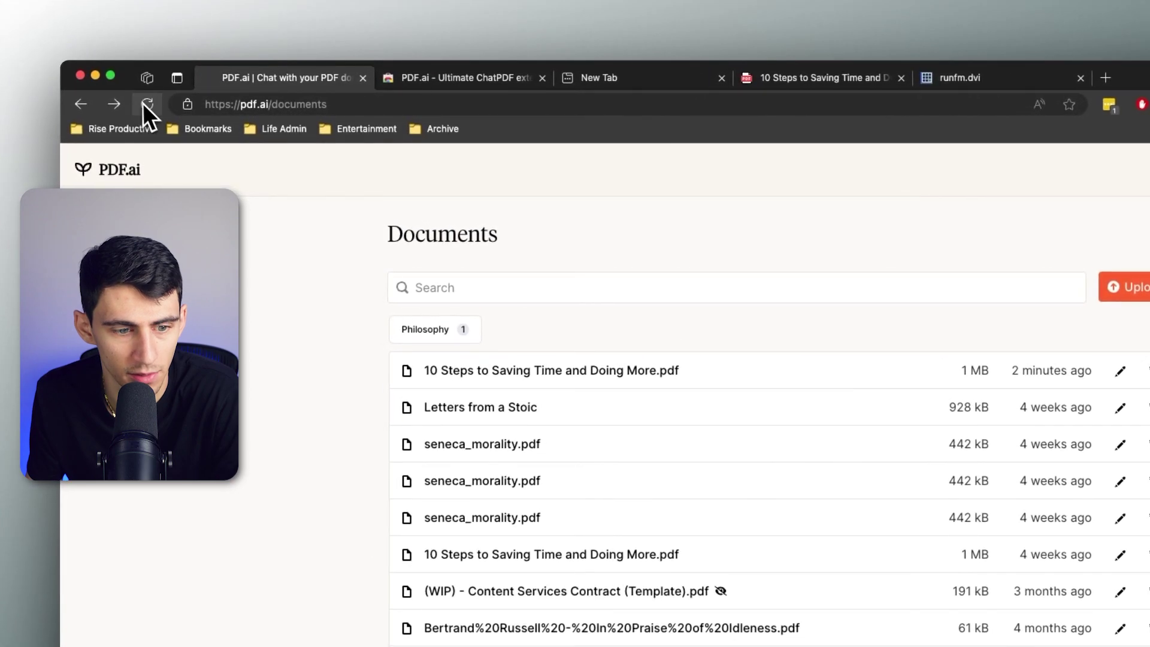
pyautogui.click(131, 89)
pyautogui.click(533, 373)
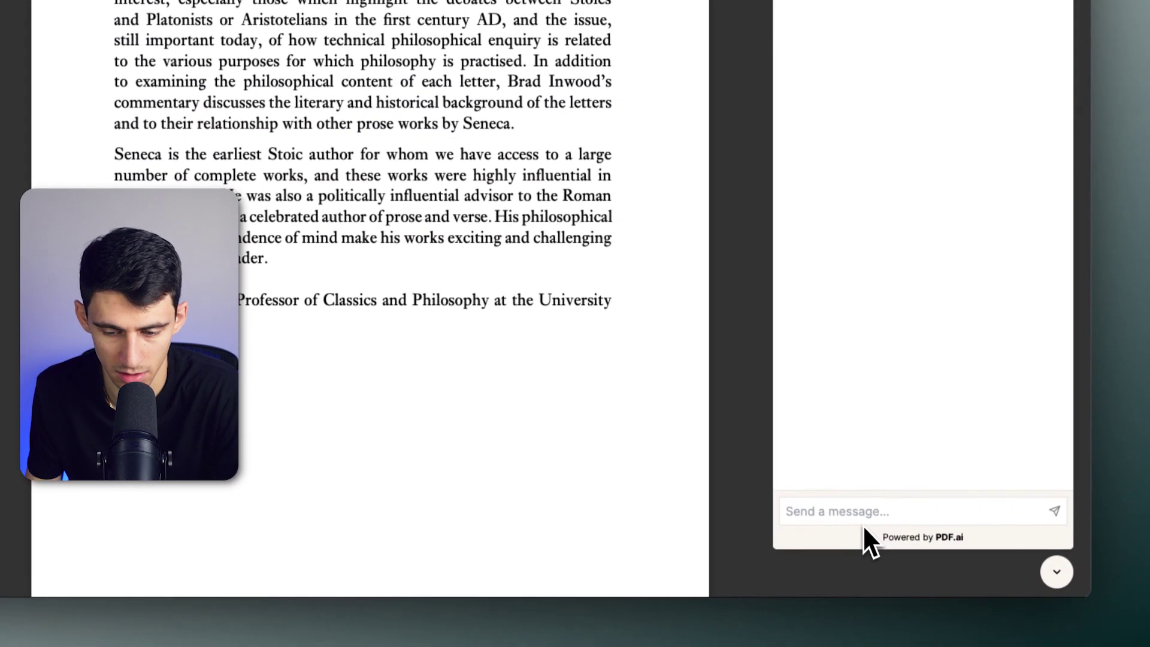
# Ask PDF.ai 'What are the main 3 points of this pdf?'.
pyautogui.click(857, 506)
pyautogui.write('What are')
pyautogui.hotkey('alt', 'BackSpace')
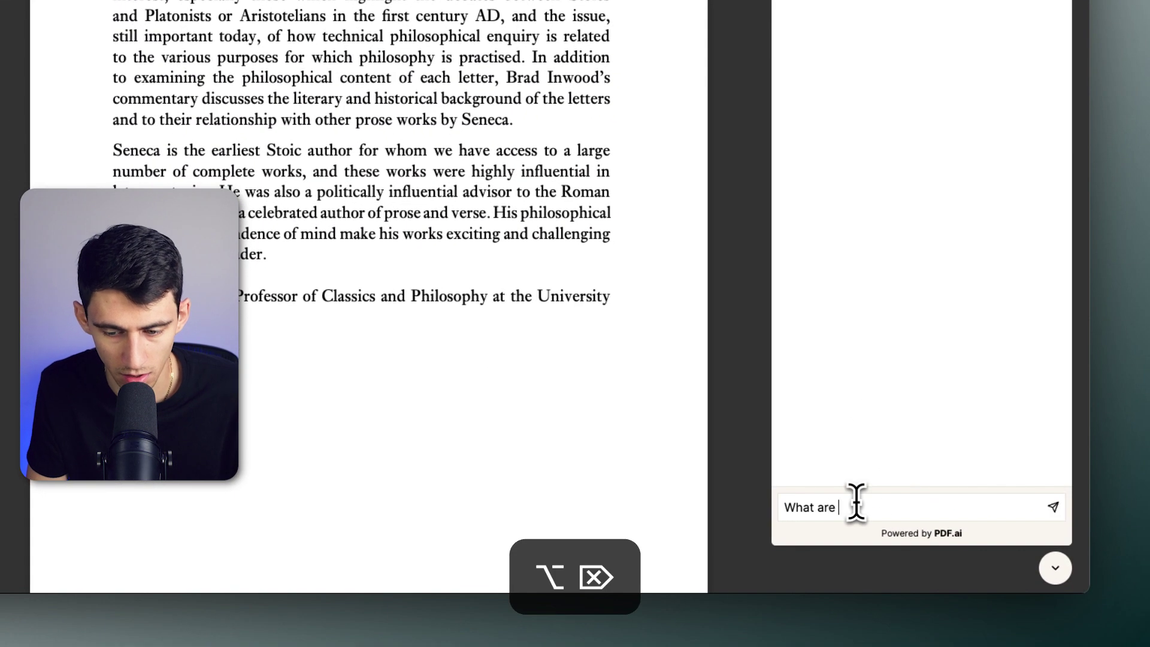
pyautogui.write('the main 3 points of')
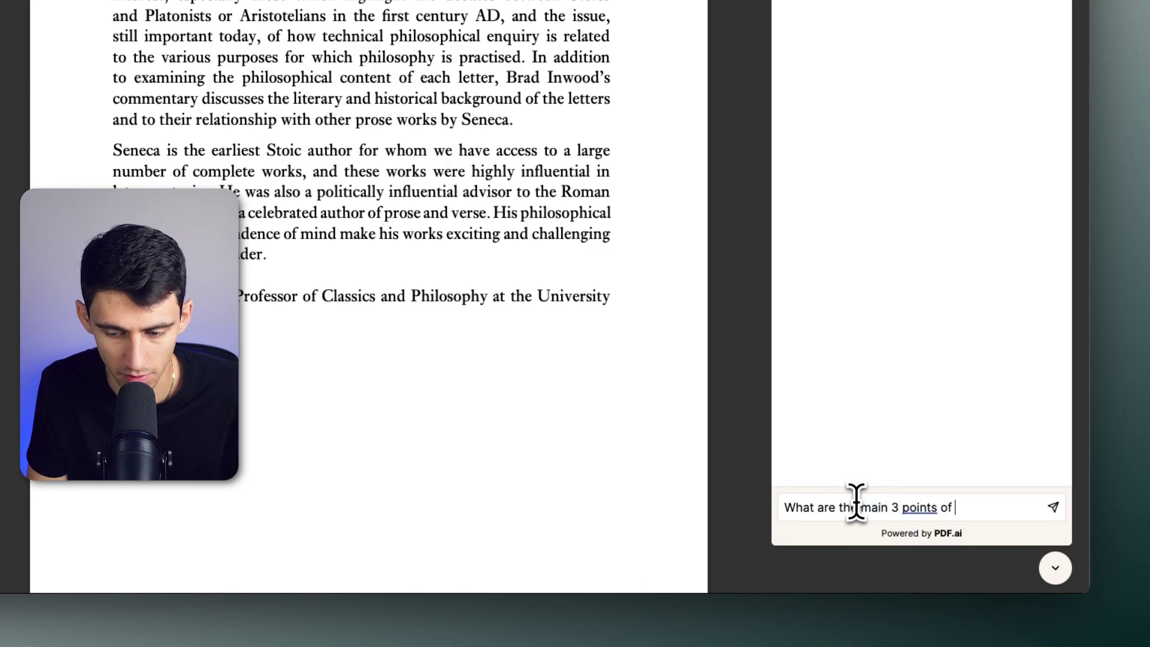
pyautogui.write(' this pdf')
pyautogui.write('?')
pyautogui.press('Return')
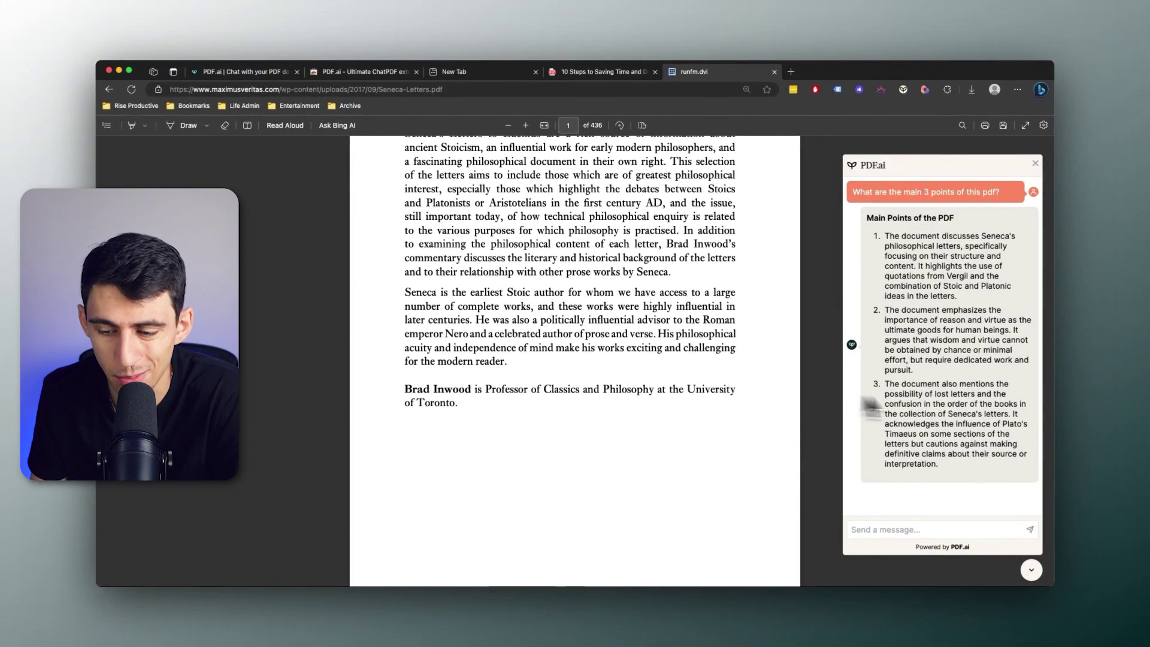
# Review the three-point answer, close the chat and return to the Documents tab.
pyautogui.tripleClick(935, 388)
pyautogui.click(931, 408)
pyautogui.scroll(5, 770, 428)
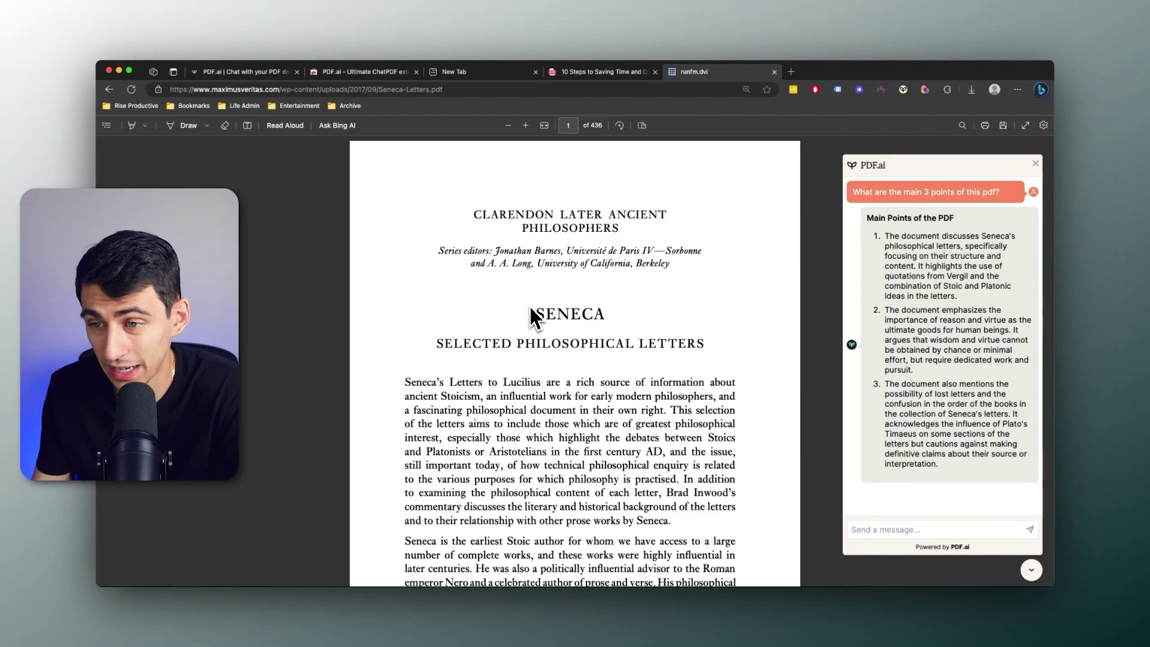
pyautogui.click(1035, 163)
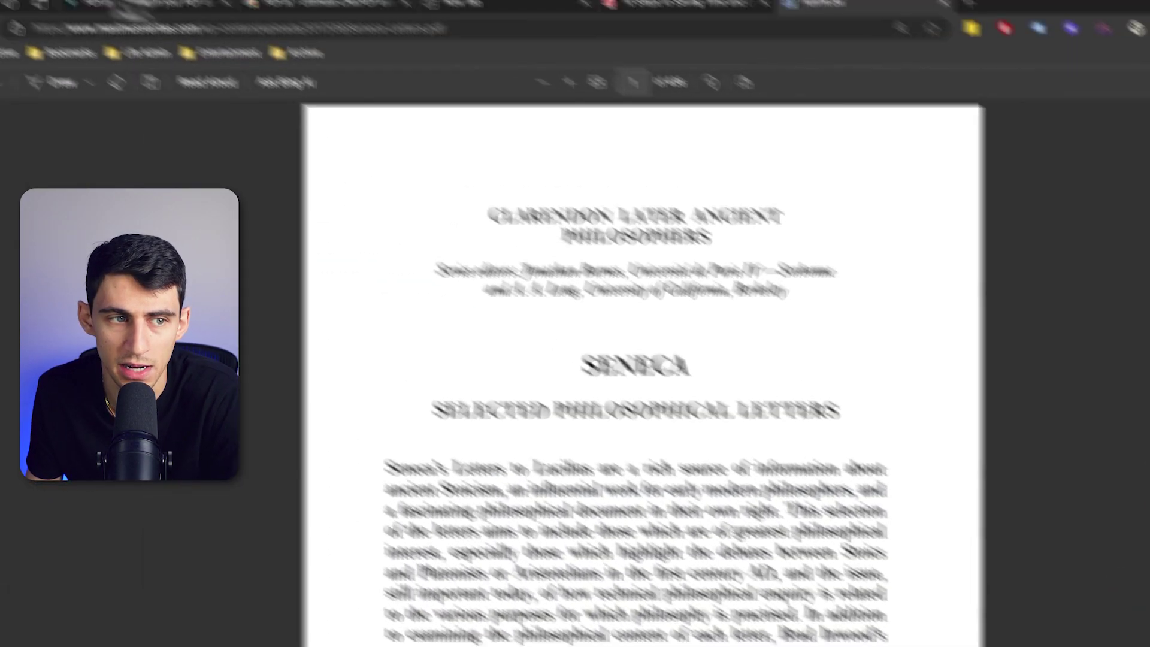
pyautogui.click(334, 84)
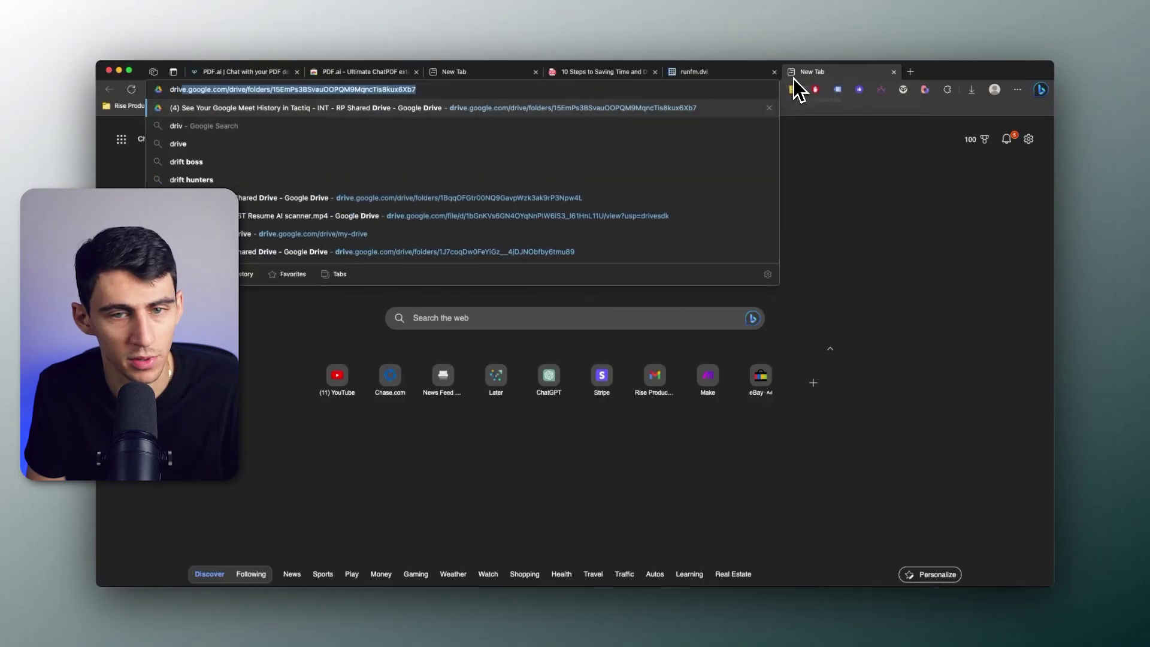
# Find the 10 Steps PDF in Drive search, copy its link and load it in a new tab.
pyautogui.press('Return')
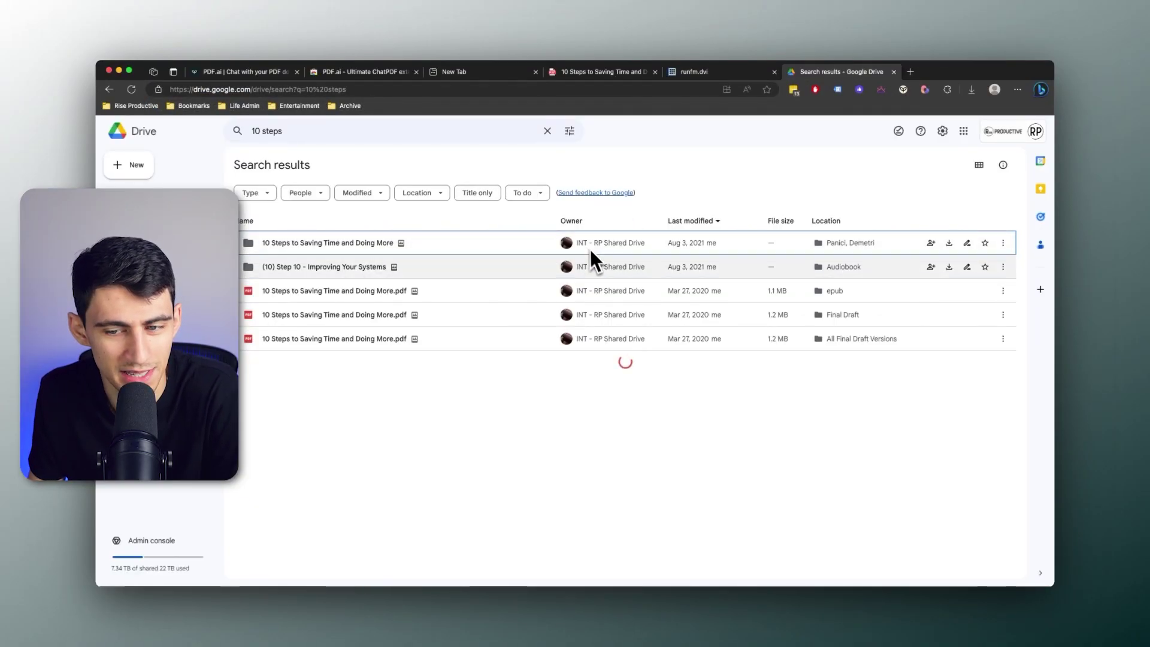
pyautogui.doubleClick(370, 314)
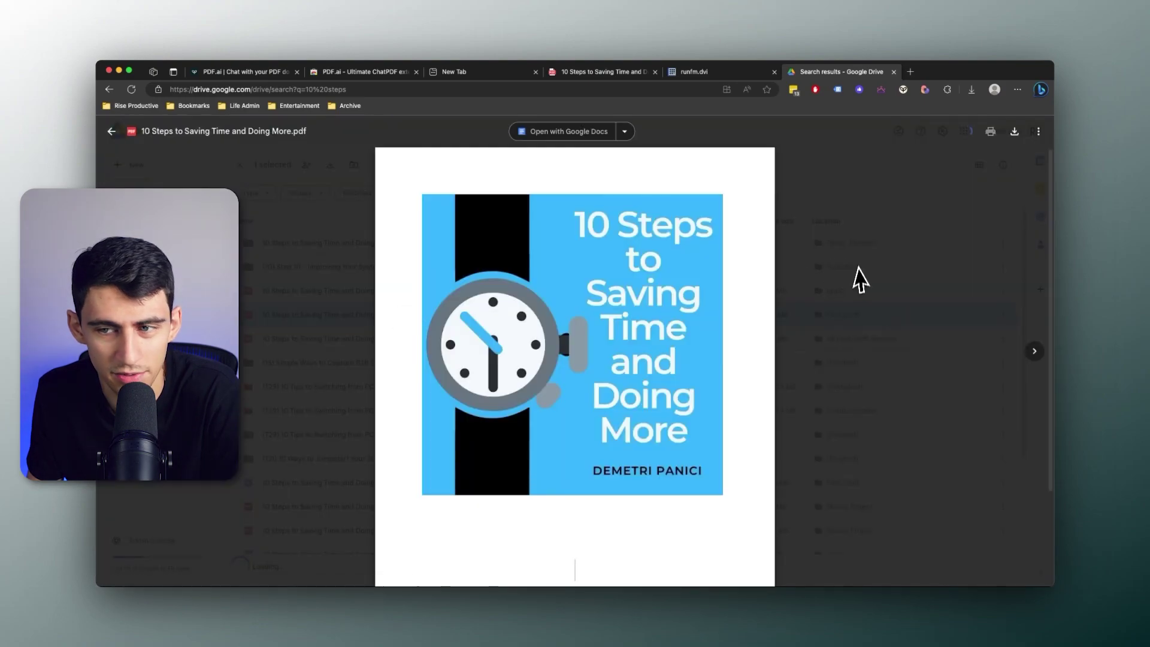
pyautogui.press('Escape')
pyautogui.rightClick(330, 310)
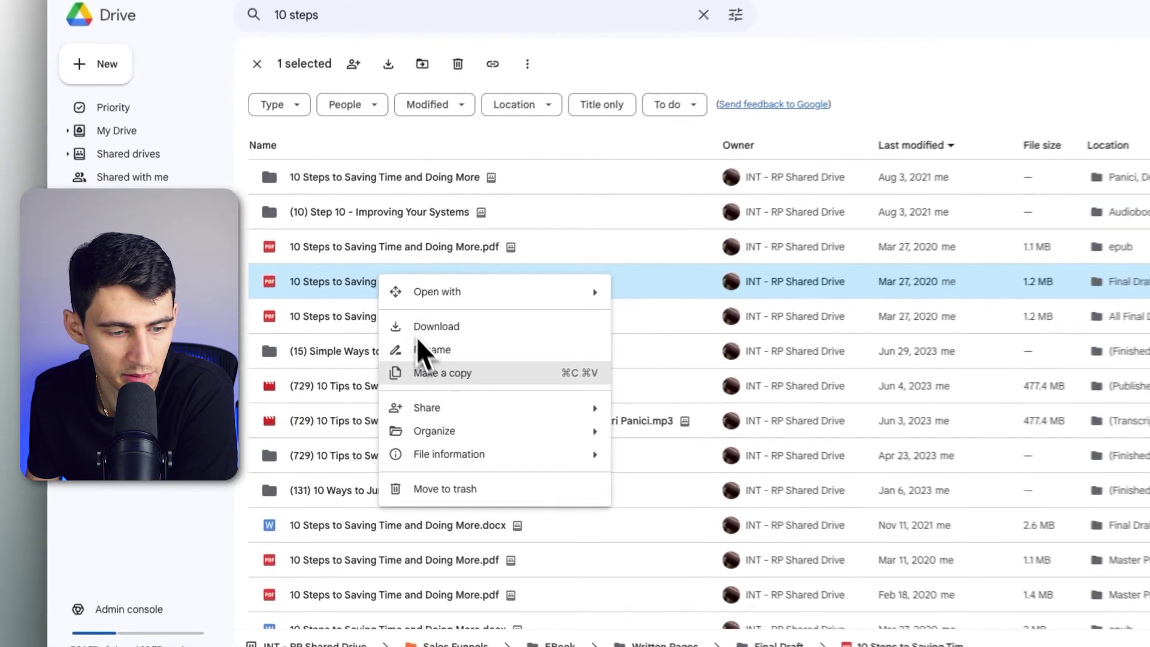
pyautogui.press('super+c')
pyautogui.press('super+t')
pyautogui.press('super+v')
pyautogui.press('Return')
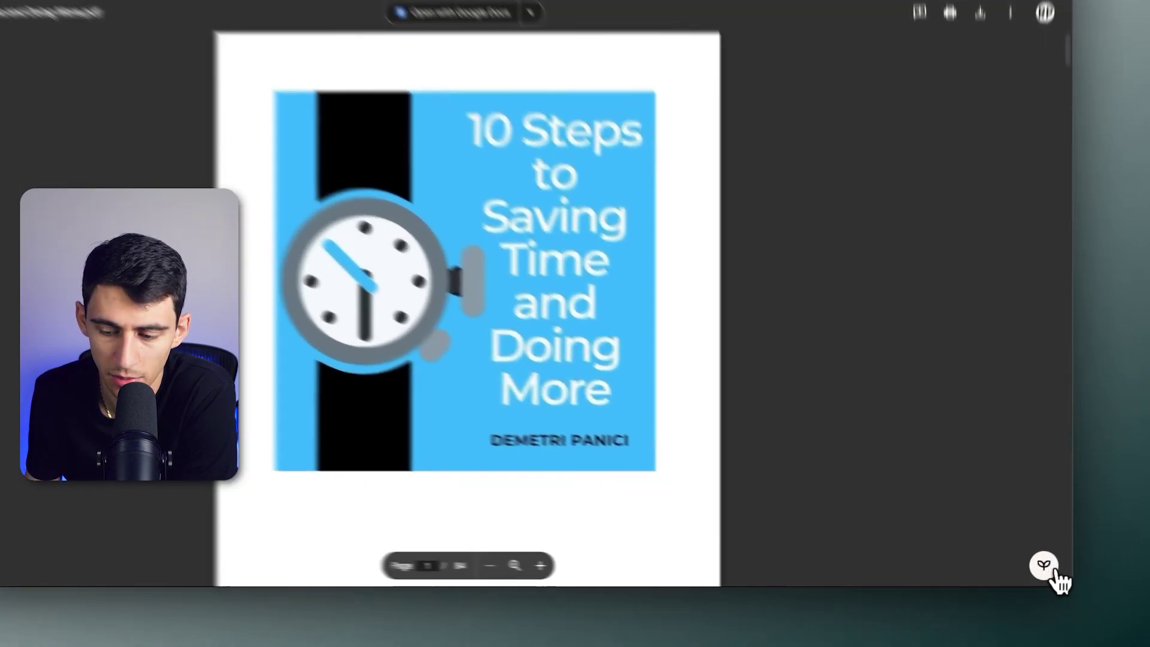
# Start a confirmed PDF.ai chat on the Drive PDF and ask who the book's author is.
pyautogui.click(1031, 570)
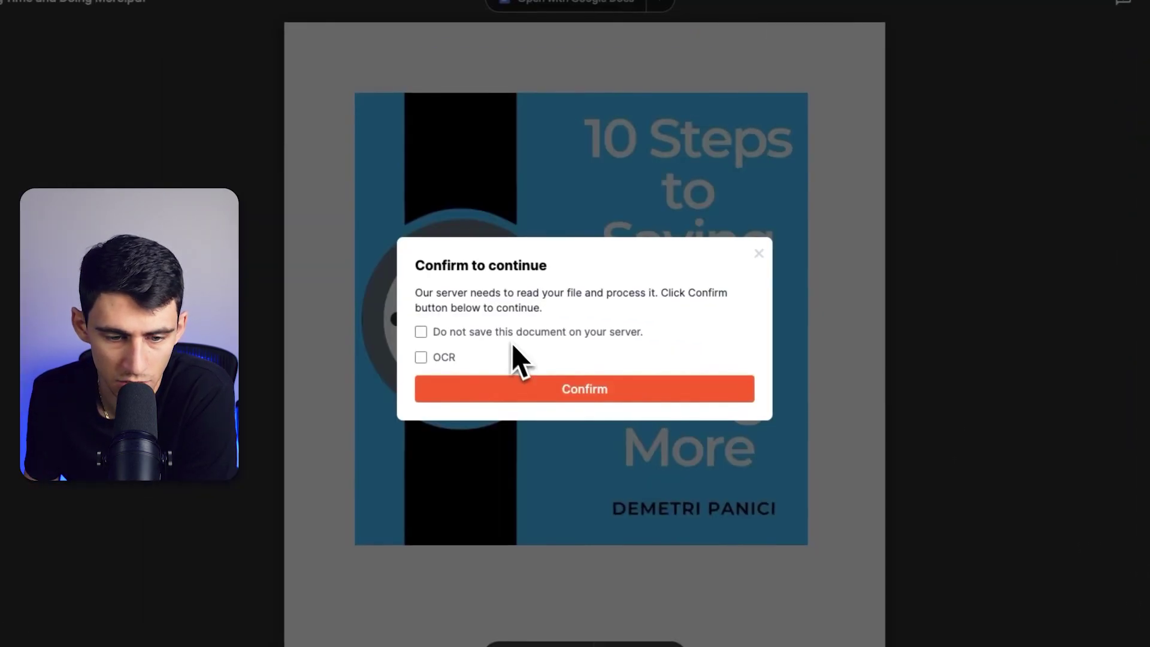
pyautogui.click(526, 390)
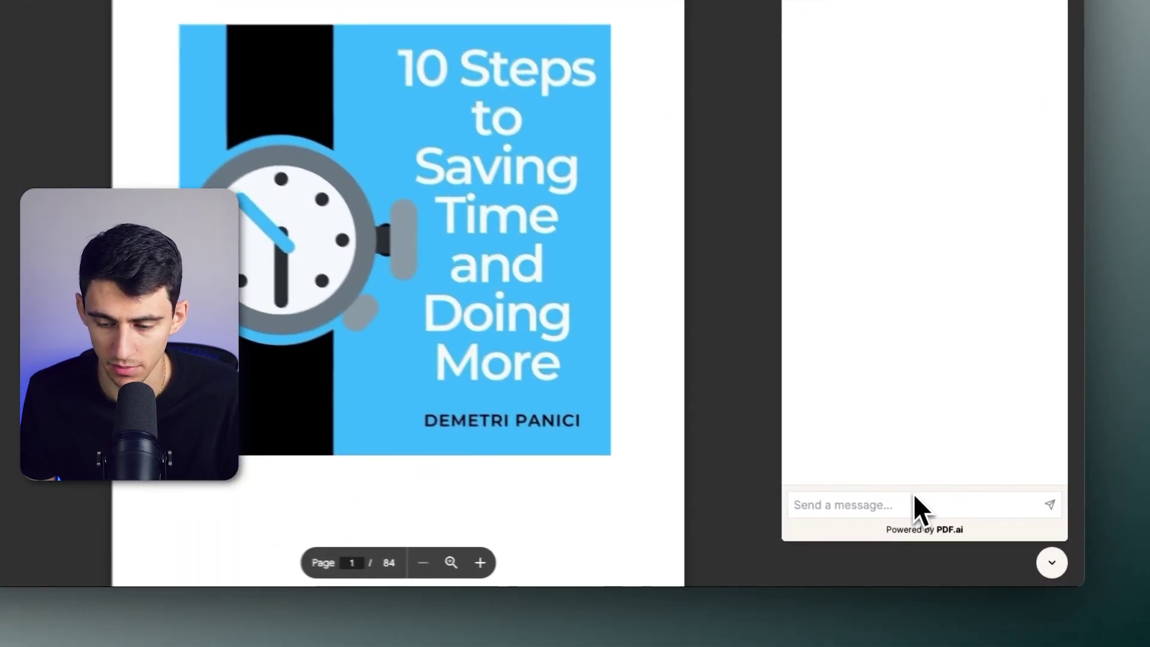
pyautogui.click(931, 527)
pyautogui.write('Who is d')
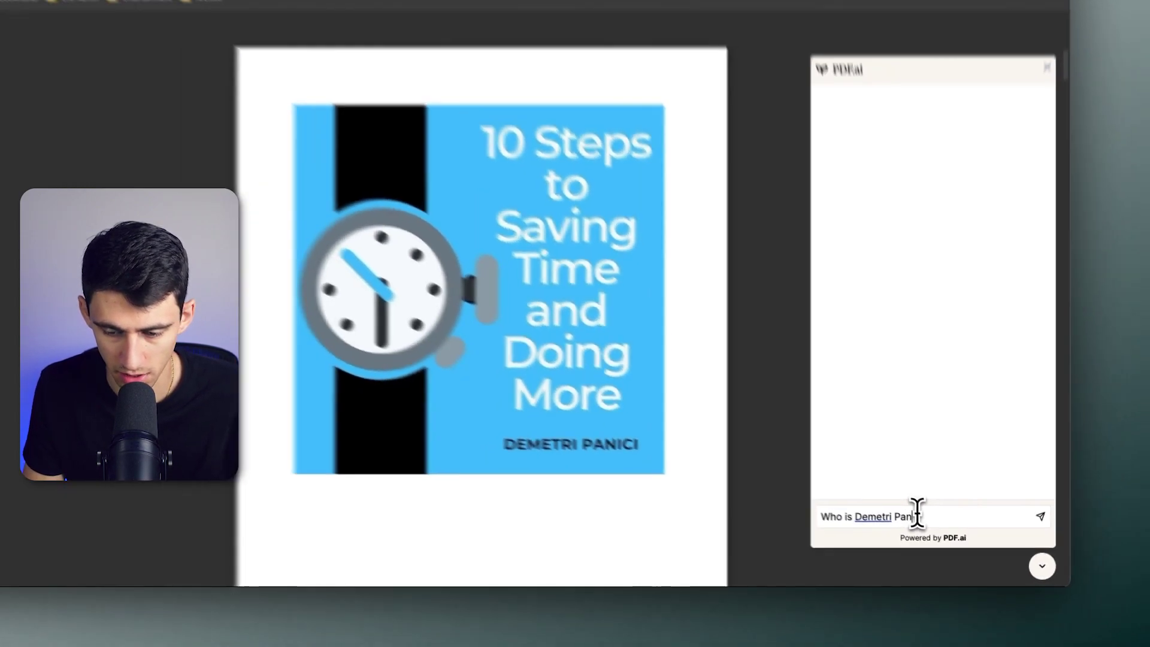
pyautogui.write('ci?')
pyautogui.press('Return')
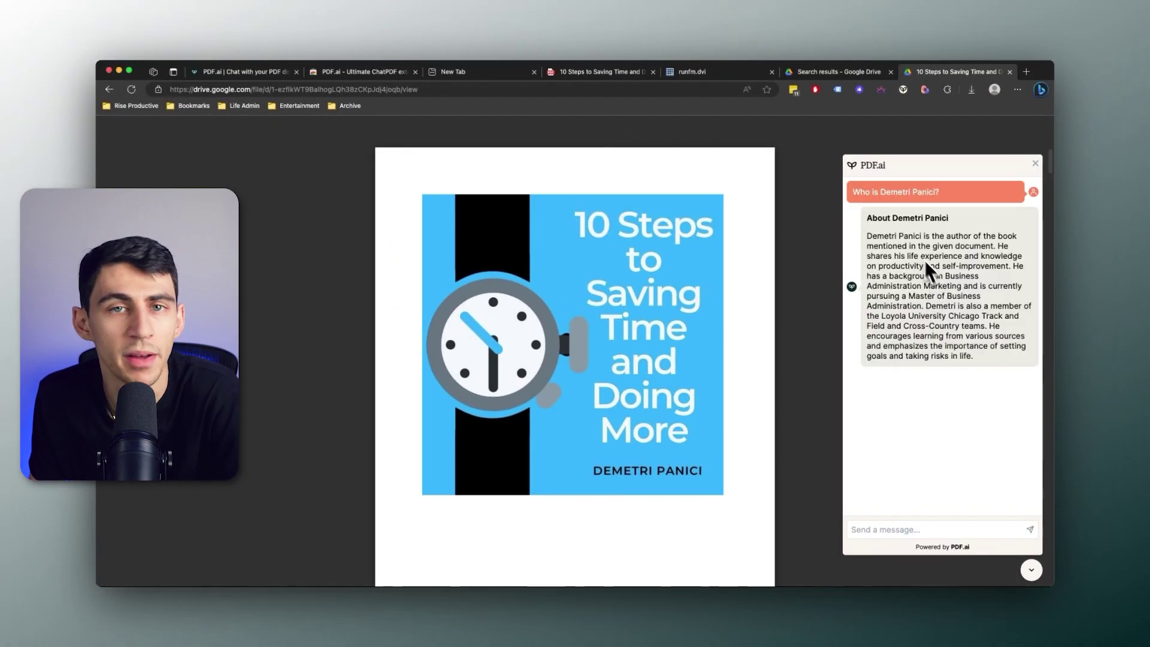
# Open the newest '10 Steps to Saving Time and Doing More.pdf' entry from PDF.ai Documents and scroll through it.
pyautogui.click(239, 71)
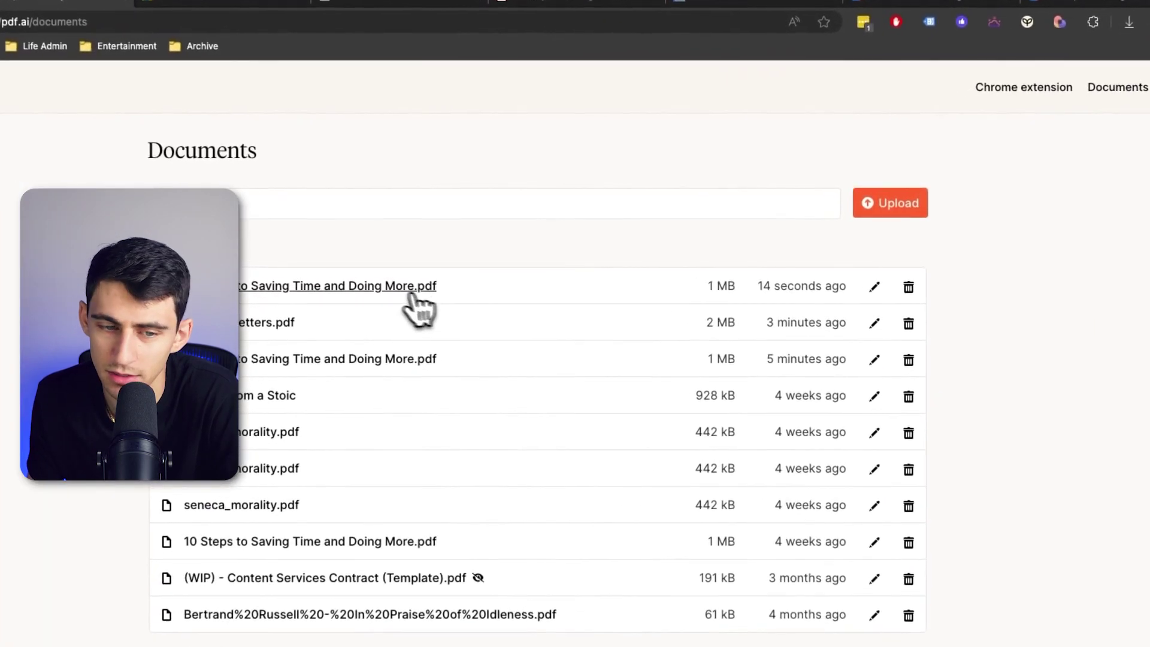
pyautogui.click(429, 281)
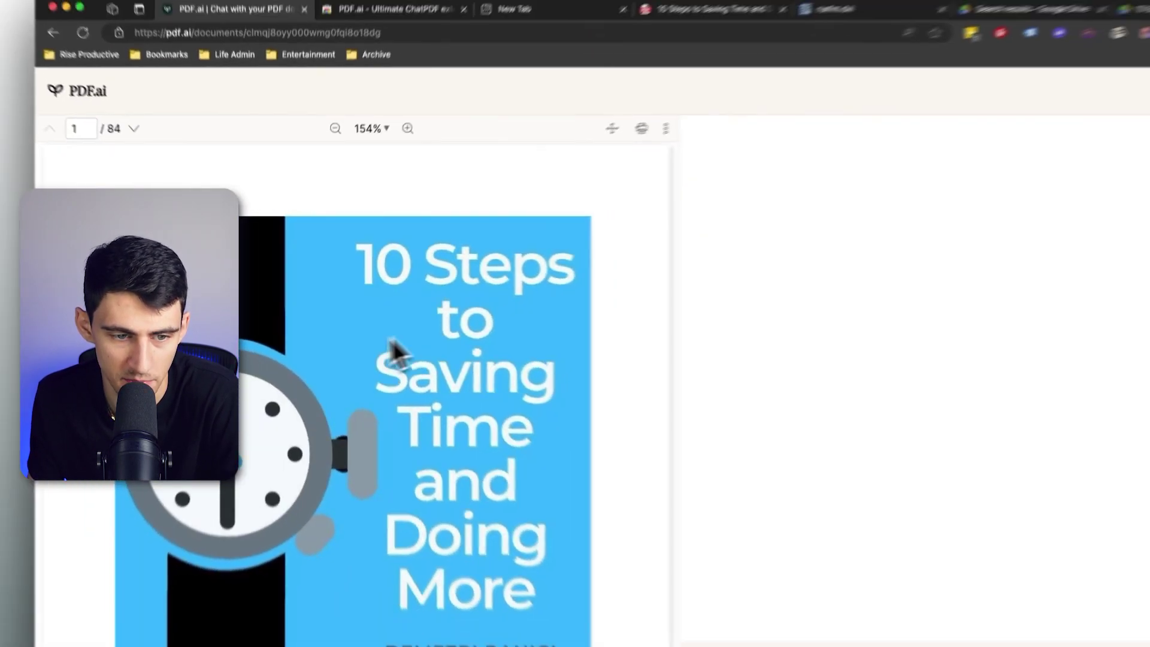
pyautogui.scroll(-15, 414, 295)
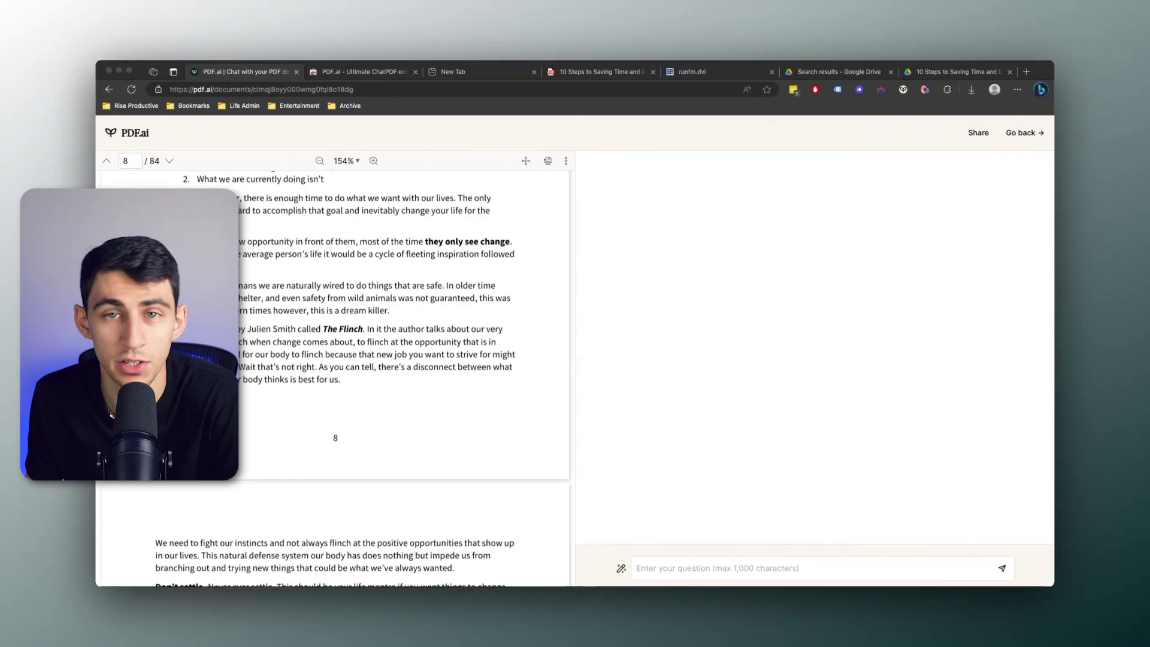
# Search the web for 'dropbox', go to dropbox.com and accept its terms to sign up.
pyautogui.click(1022, 72)
pyautogui.write('dropbox')
pyautogui.press('Return')
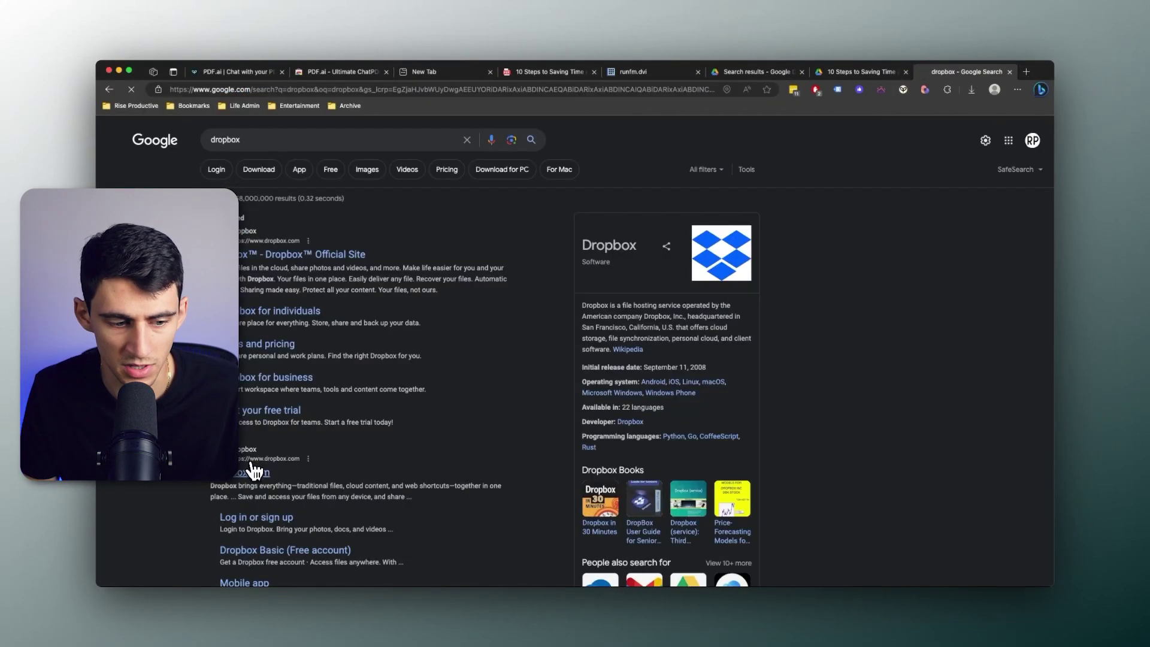
pyautogui.click(255, 471)
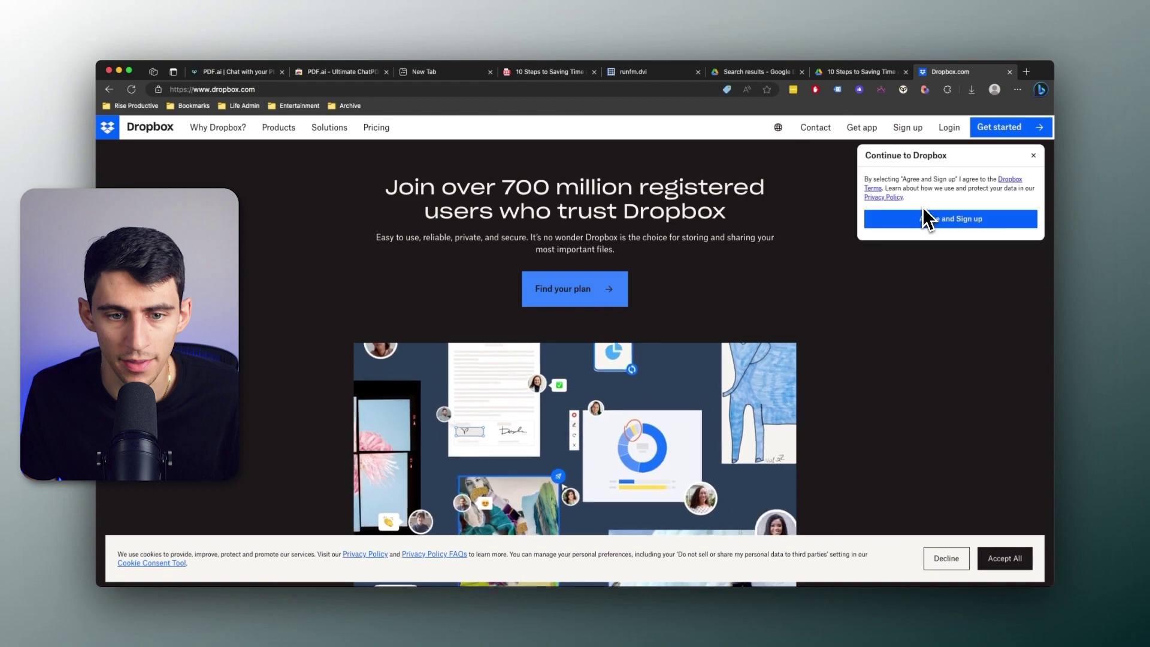
pyautogui.click(925, 219)
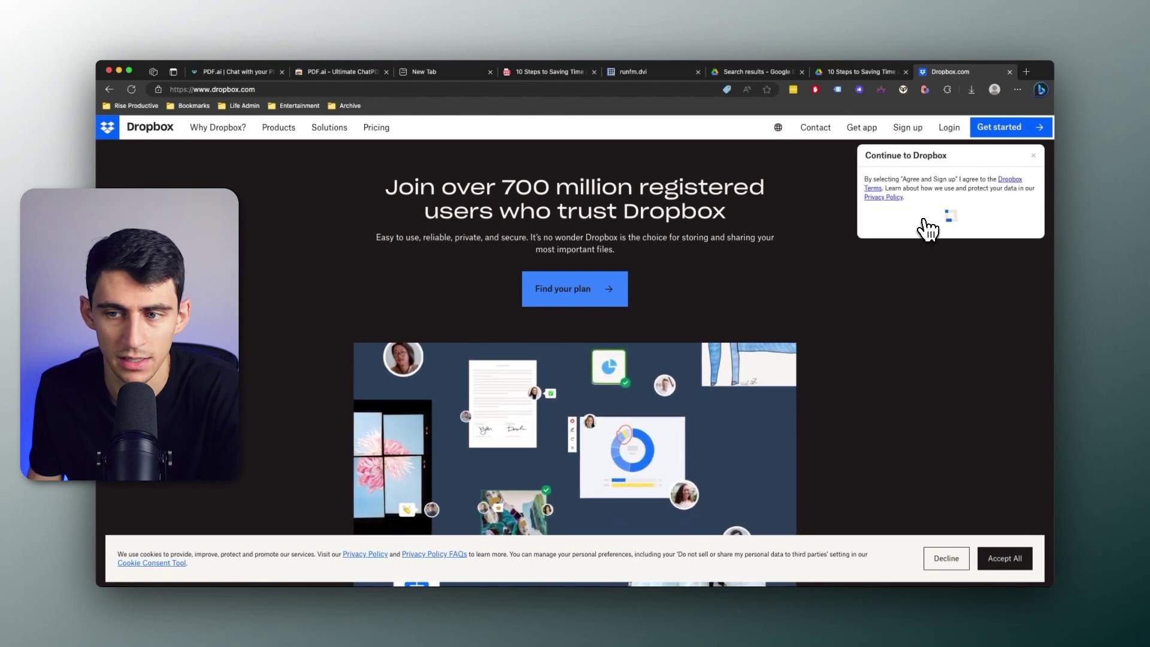
# Preview the 10 Steps PDF in the Google Drive search results, then close the preview.
pyautogui.click(764, 74)
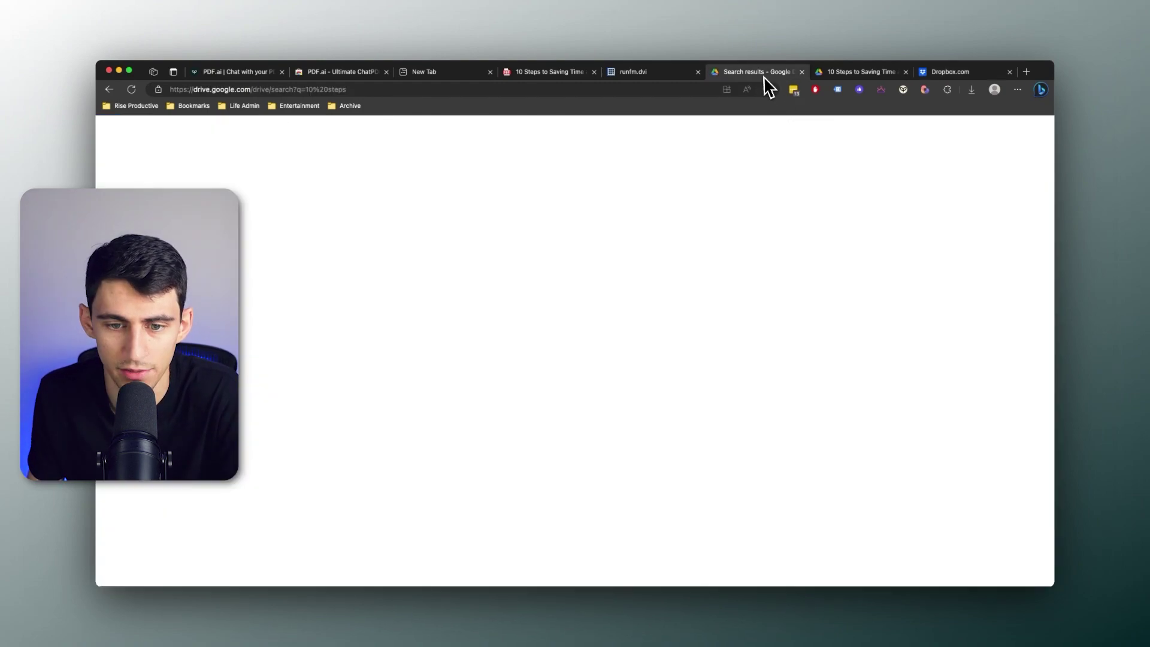
pyautogui.doubleClick(344, 324)
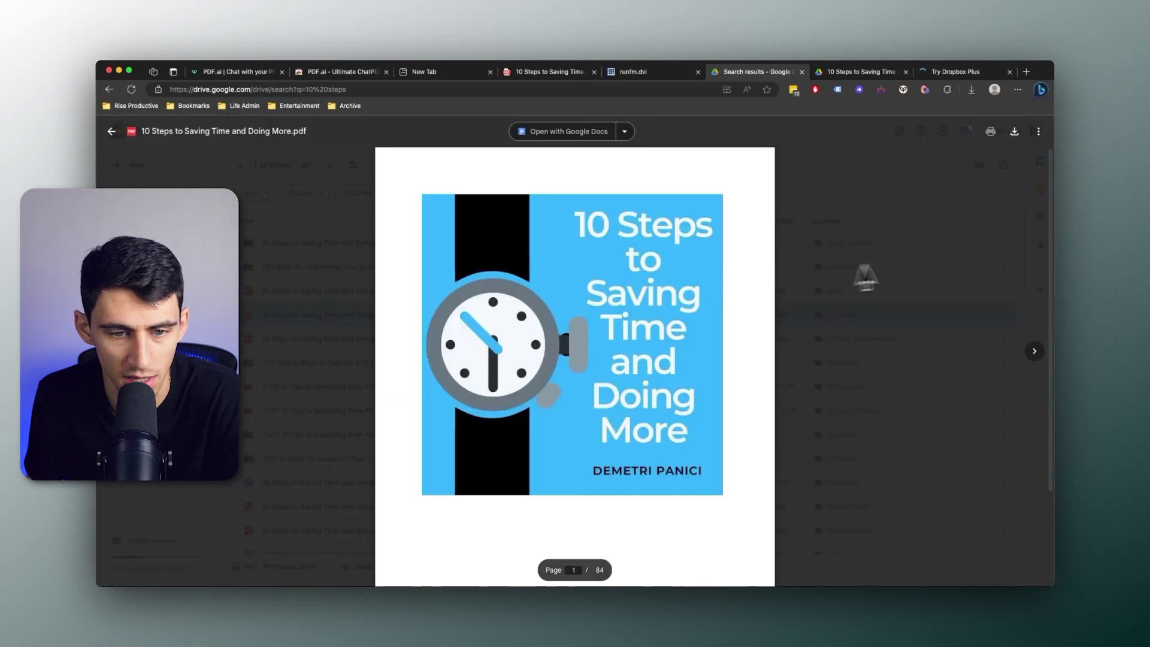
pyautogui.press('Escape')
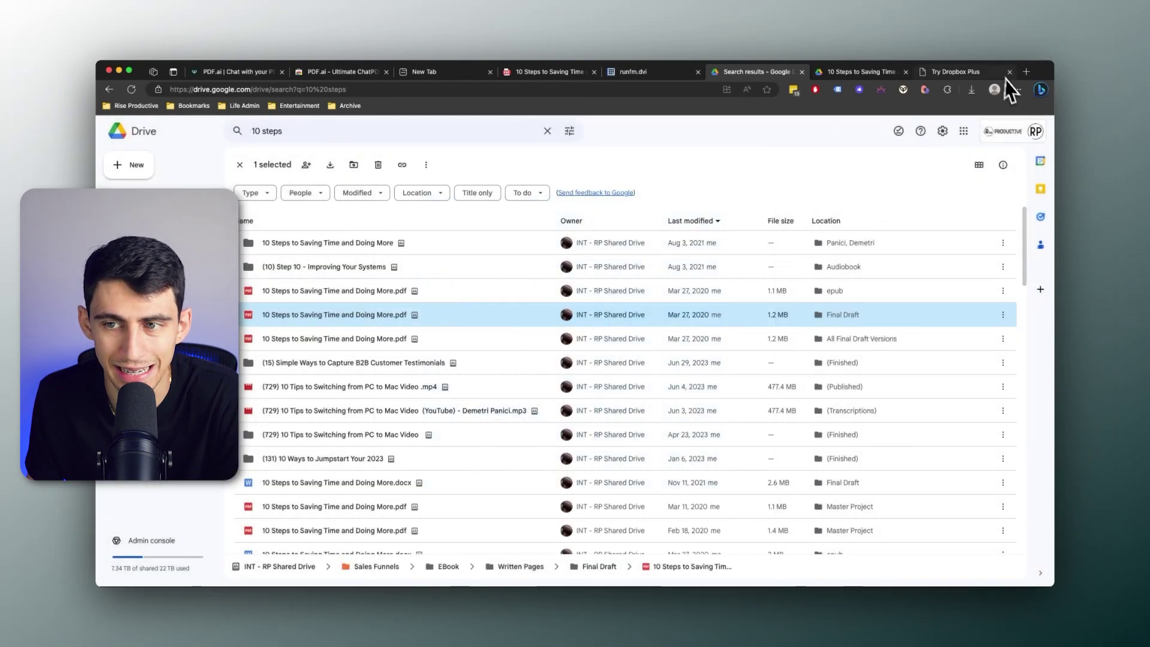
# Continue on Dropbox's free 2 GB Basic plan and select the open PDF's web address.
pyautogui.click(965, 73)
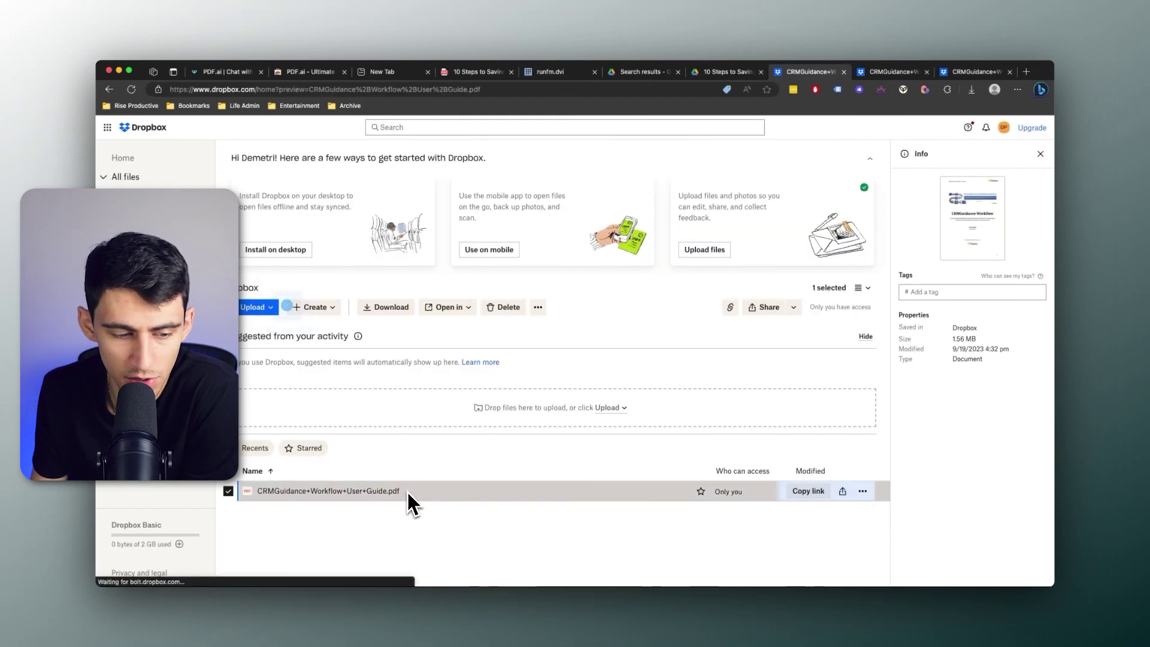
pyautogui.click(407, 493)
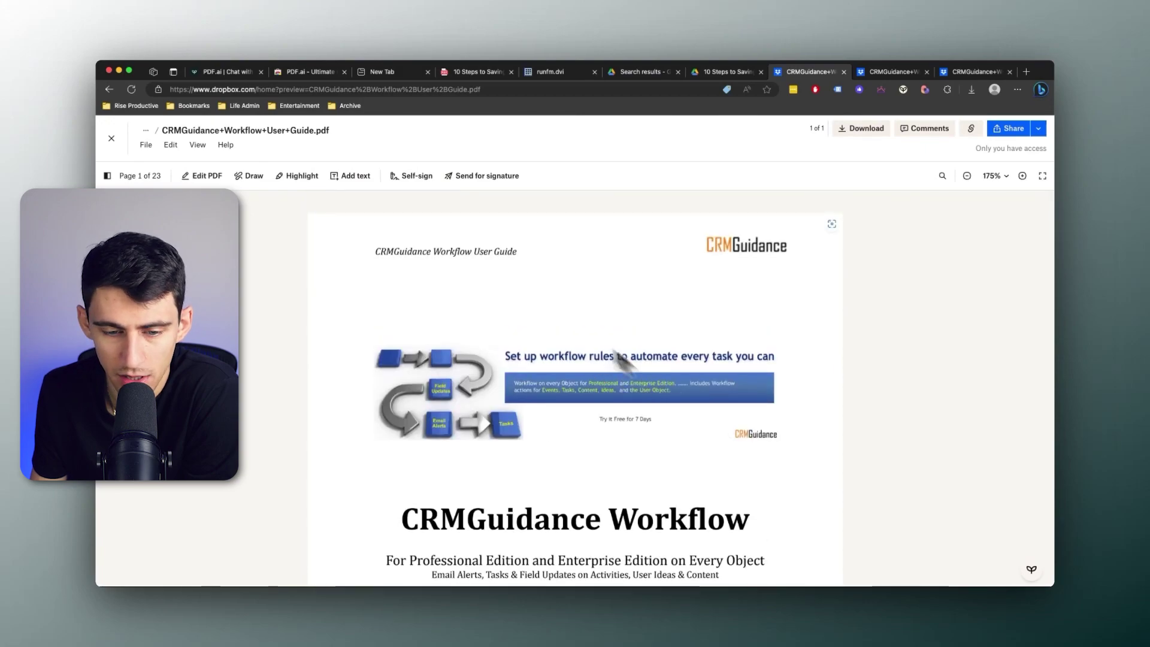
pyautogui.scroll(-2, 634, 397)
pyautogui.scroll(2, 636, 400)
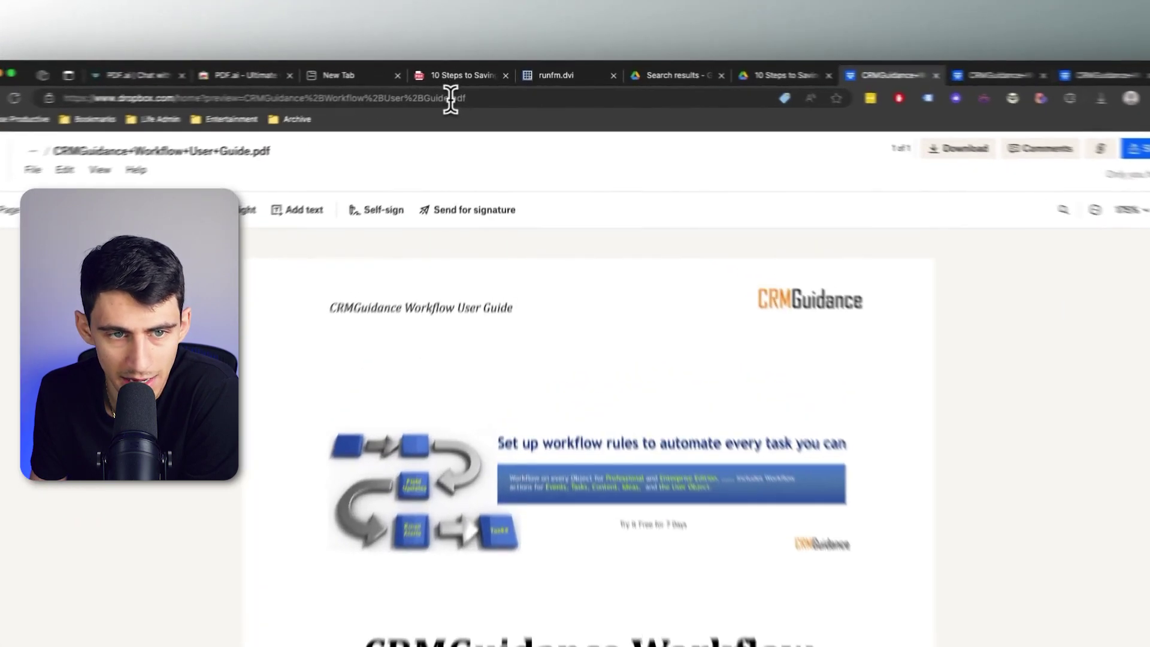
pyautogui.doubleClick(473, 89)
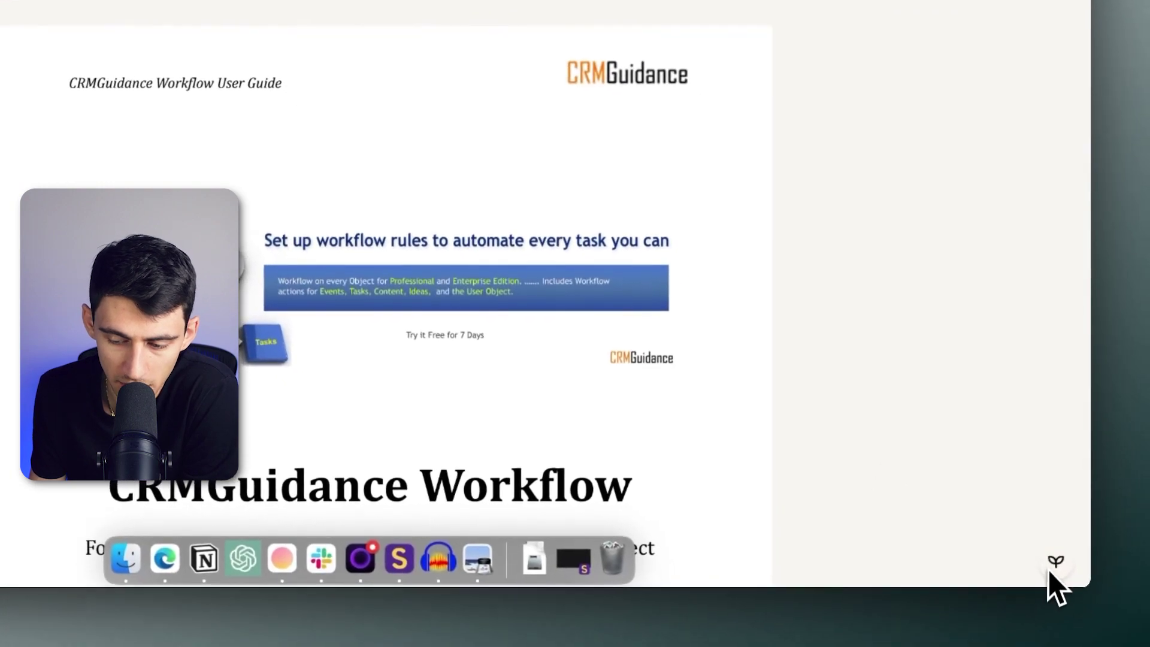
# Start PDF.ai on the CRMGuidance Workflow User Guide and approve creating its Dropbox share link.
pyautogui.click(1052, 566)
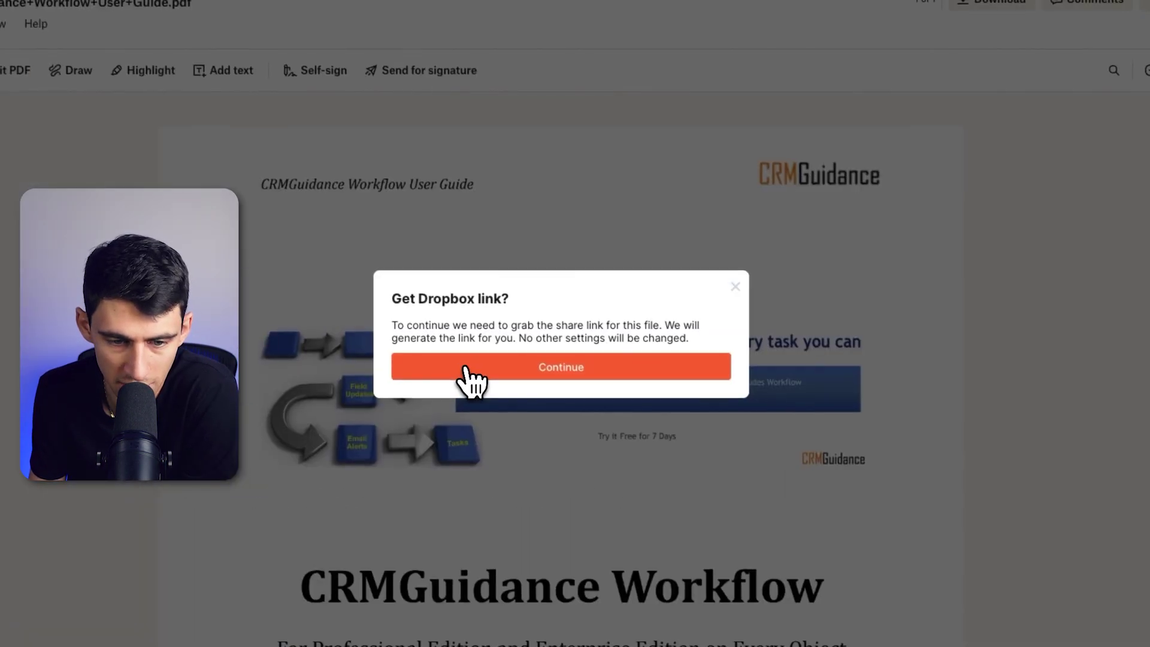
pyautogui.click(275, 266)
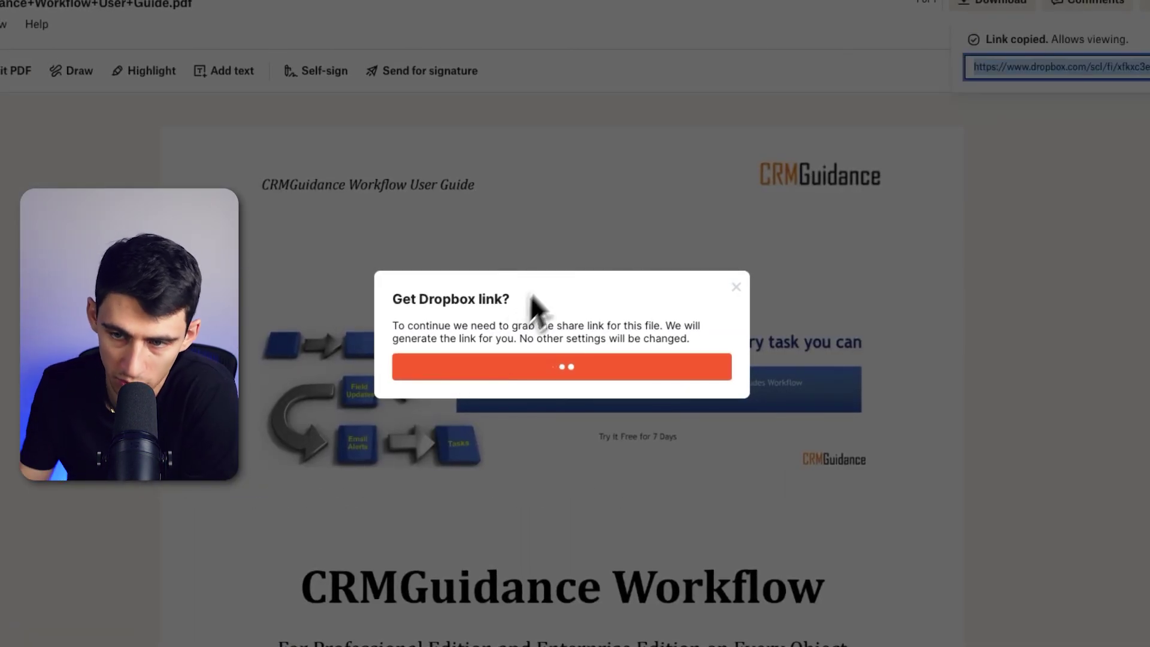